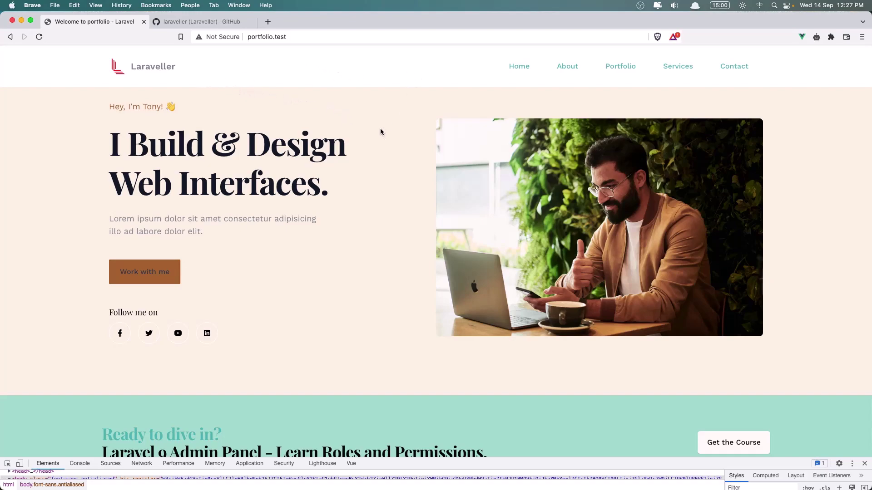
# Scroll up and down through the portfolio's hero and sections below it
pyautogui.scroll(-5, 381, 132)
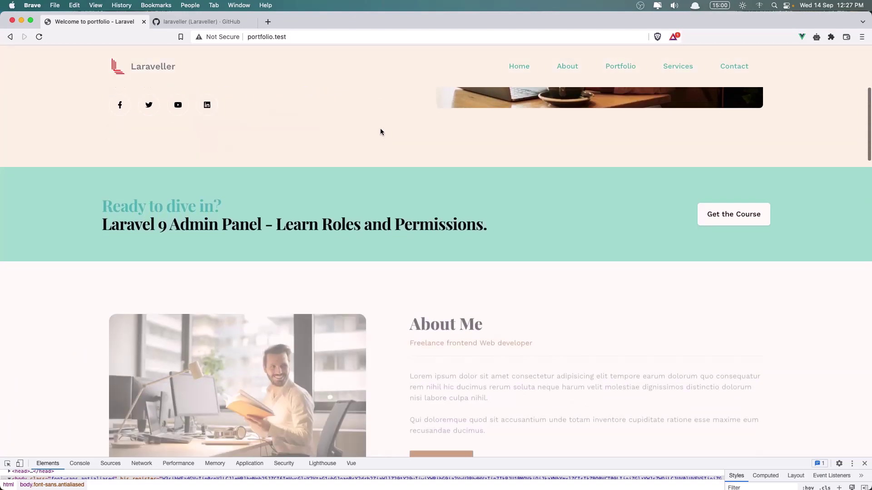
pyautogui.scroll(5, 399, 137)
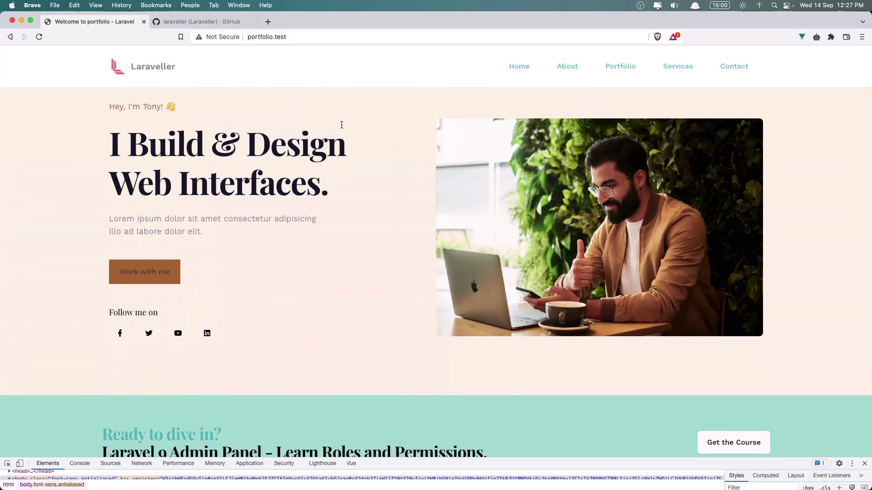
pyautogui.scroll(-7, 341, 124)
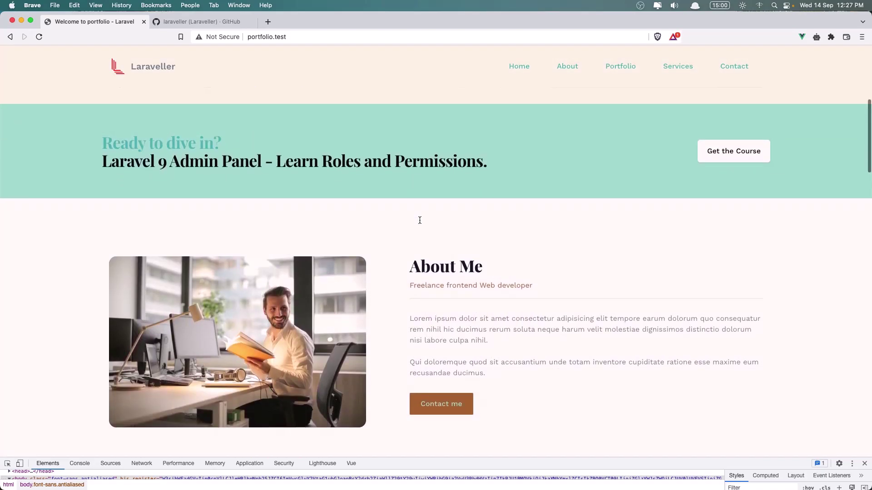
pyautogui.scroll(7, 420, 221)
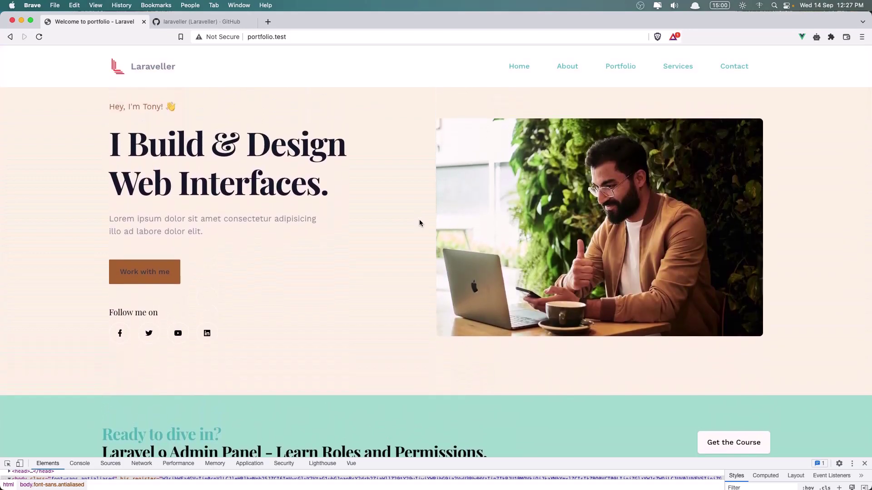
pyautogui.scroll(-4, 419, 223)
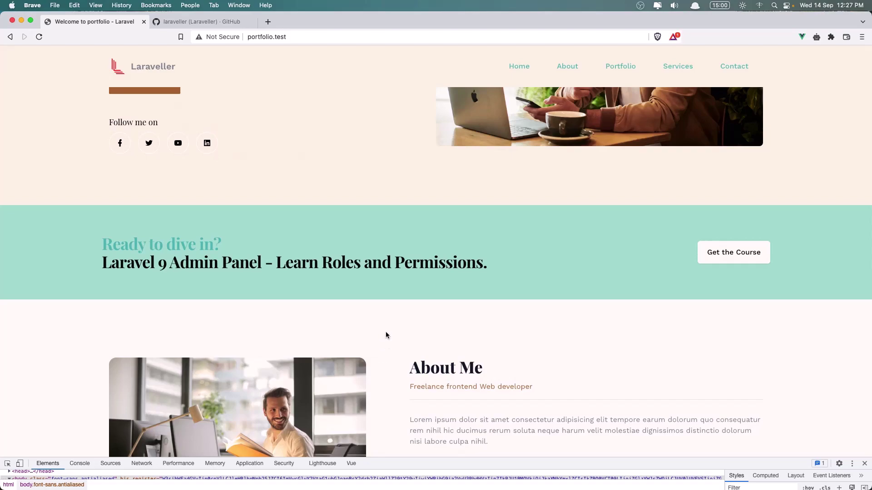
pyautogui.scroll(-12, 386, 336)
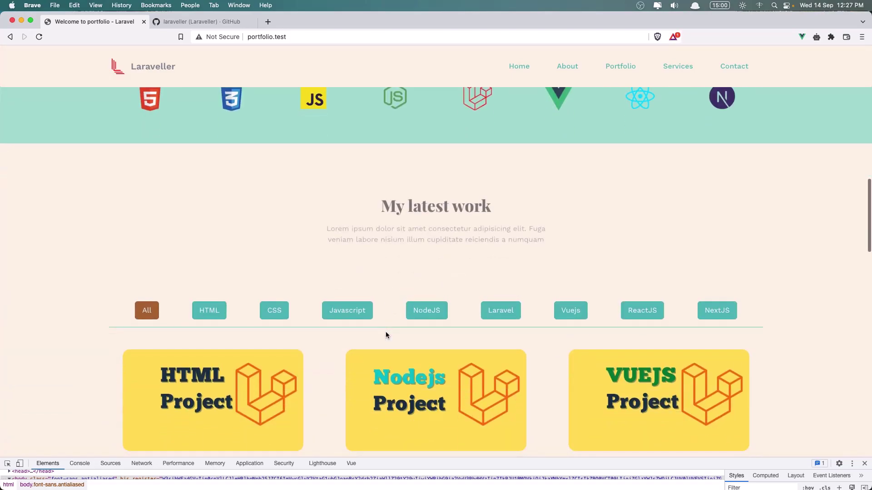
pyautogui.scroll(-10, 386, 335)
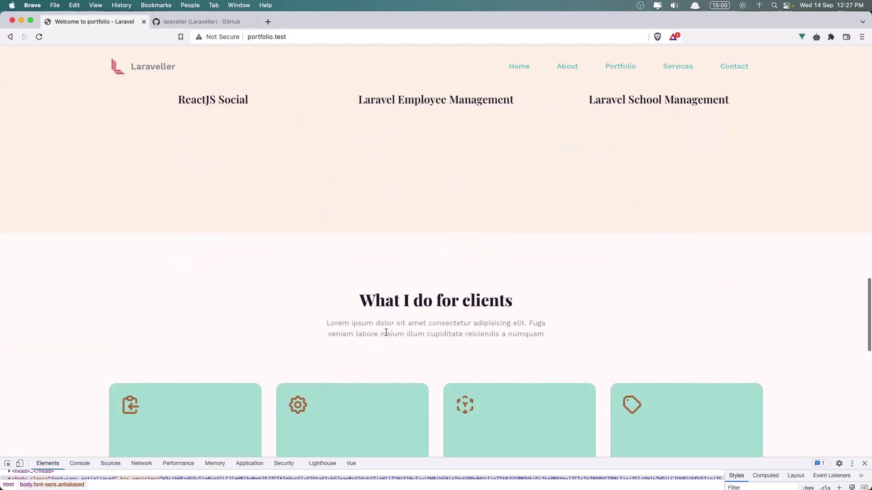
pyautogui.scroll(20, 354, 302)
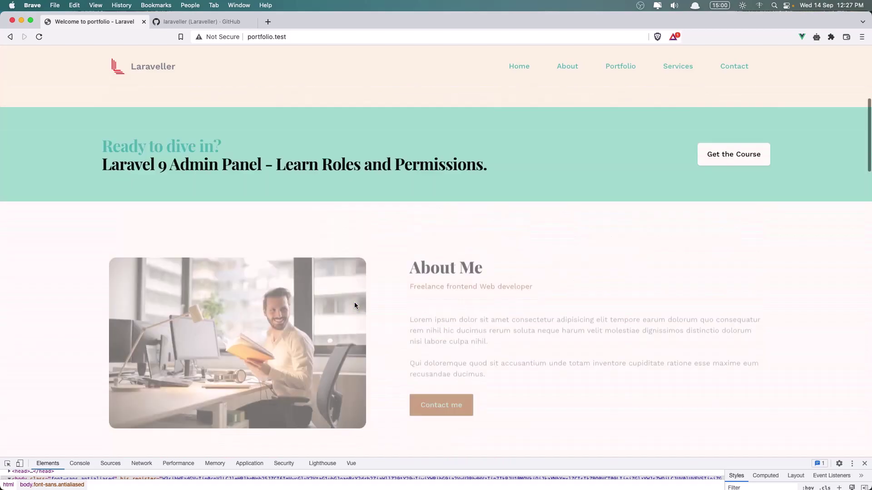
pyautogui.scroll(-6, 309, 312)
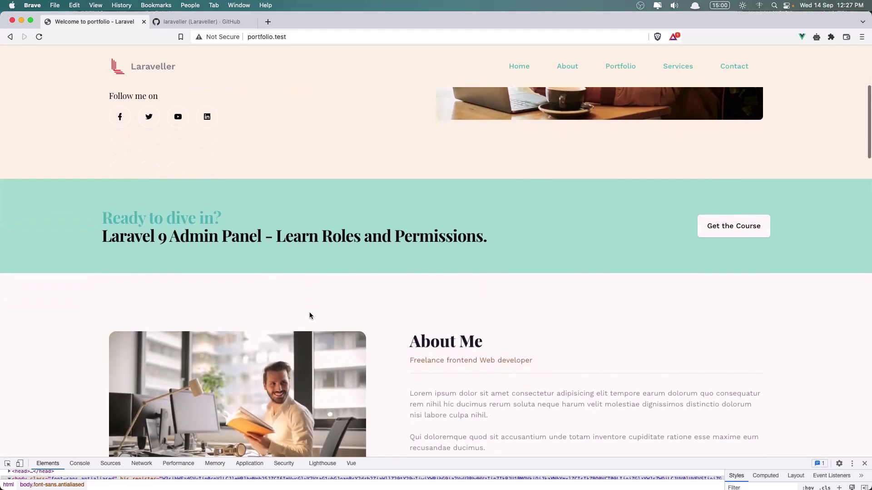
pyautogui.scroll(2, 184, 185)
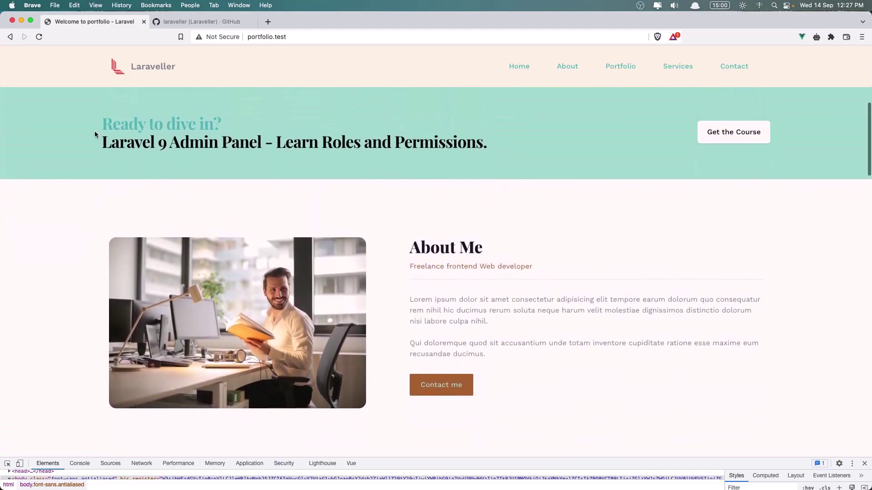
# Highlight and clear the 'Ready to dive in?' banner text, then scroll to About Me
pyautogui.moveTo(96, 128); pyautogui.dragTo(502, 156)
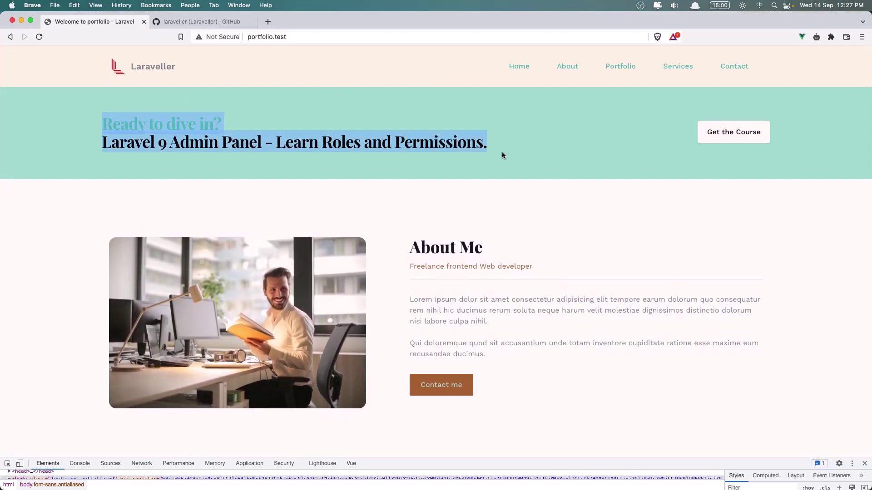
pyautogui.click(499, 156)
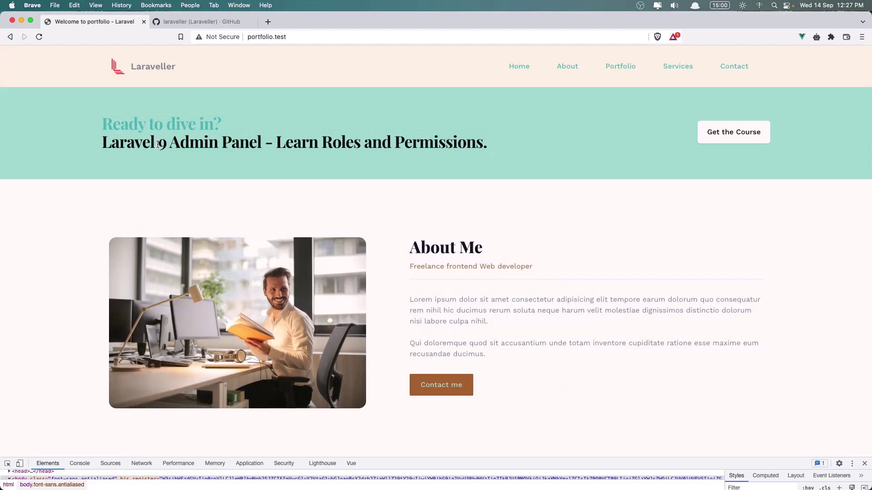
pyautogui.moveTo(158, 144); pyautogui.dragTo(346, 146)
pyautogui.click(407, 180)
pyautogui.scroll(-1, 390, 215)
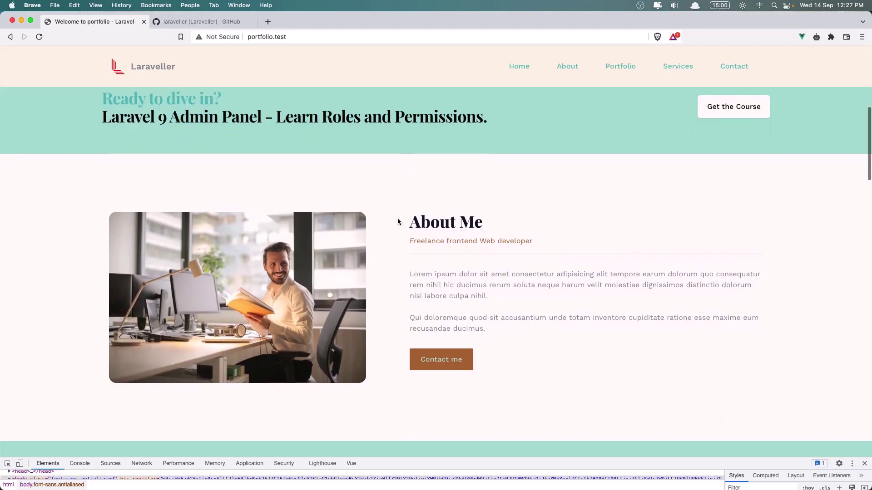
# Scroll past the tech icons band, highlight the My latest work heading, and continue to its project cards
pyautogui.scroll(-10, 424, 234)
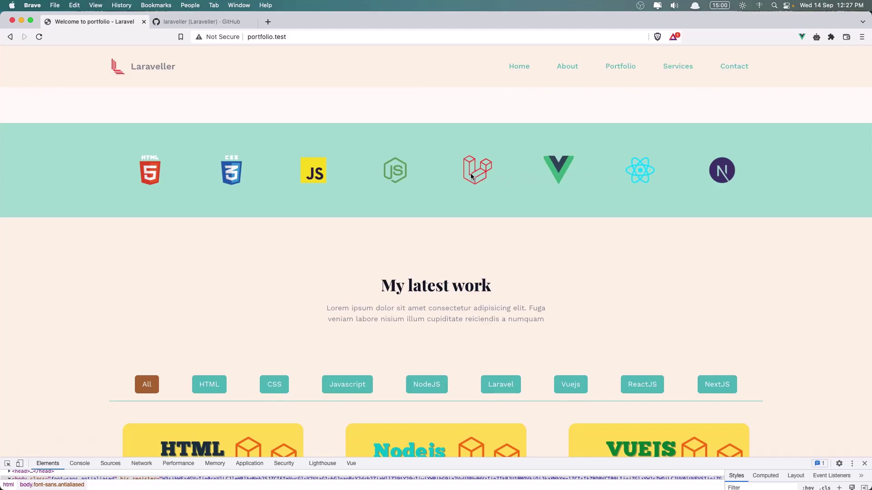
pyautogui.scroll(-3, 326, 182)
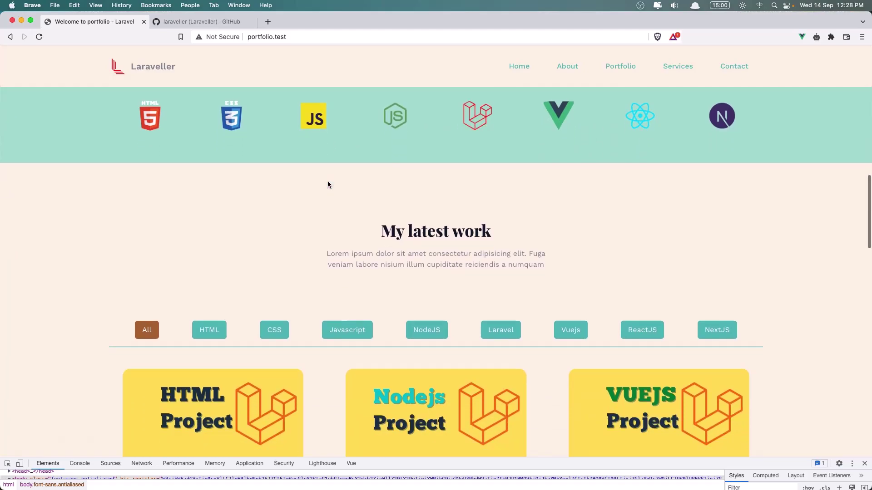
pyautogui.moveTo(386, 189); pyautogui.dragTo(501, 190)
pyautogui.scroll(-1, 427, 195)
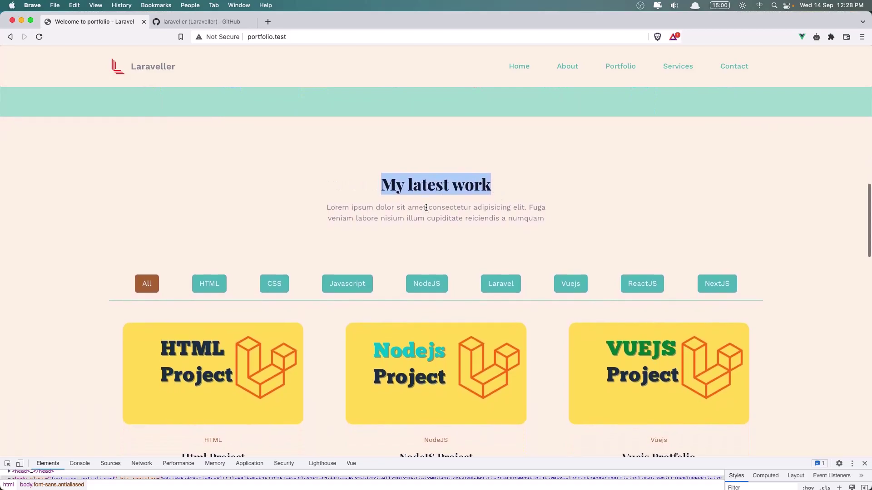
pyautogui.scroll(-1, 313, 200)
pyautogui.scroll(-2, 299, 218)
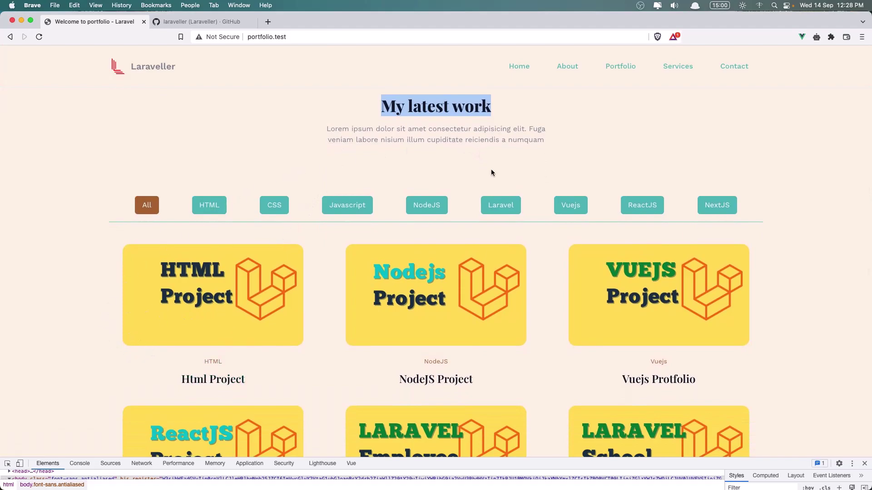
# Filter projects by ReactJS, then Laravel, then All, and scroll to What I do for clients
pyautogui.click(640, 208)
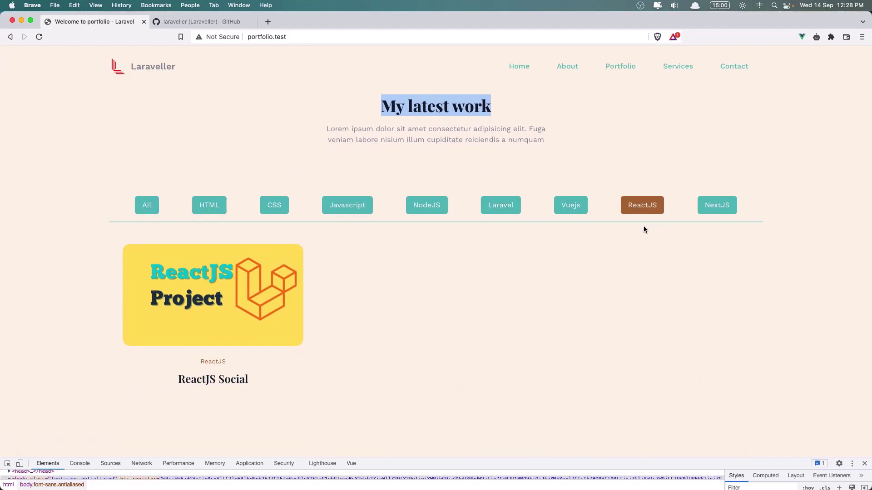
pyautogui.click(499, 207)
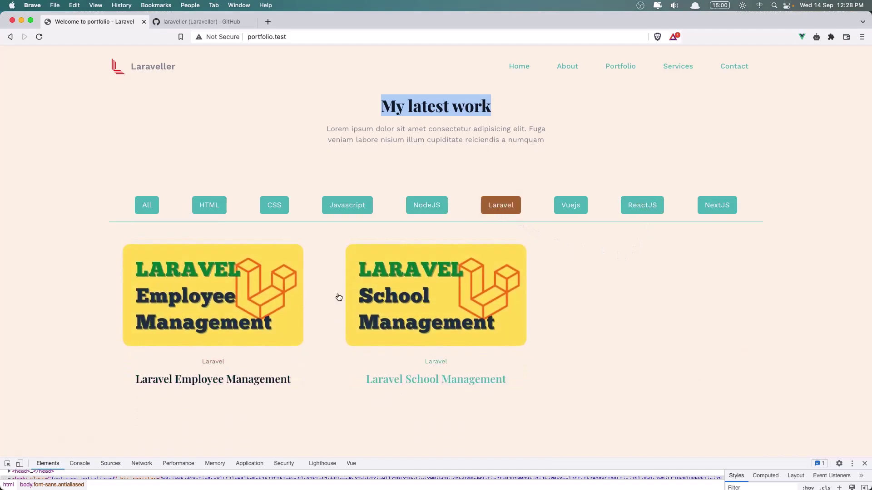
pyautogui.click(137, 210)
pyautogui.scroll(-6, 108, 321)
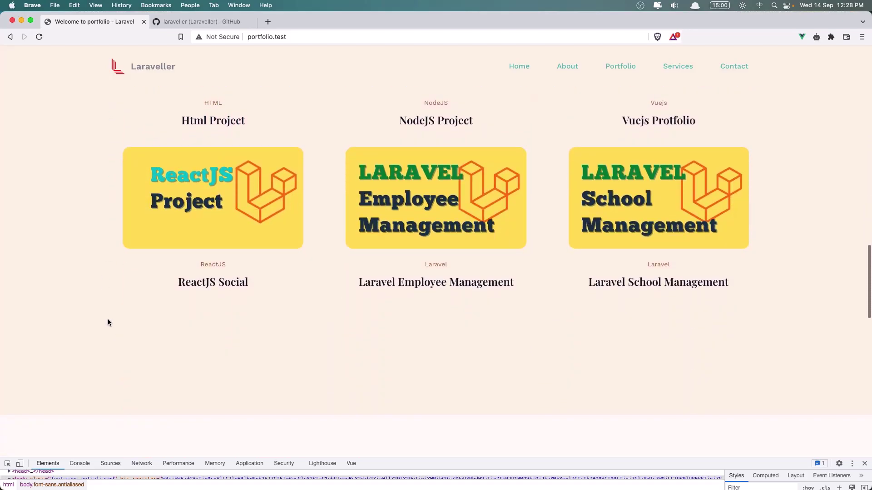
pyautogui.scroll(-9, 108, 322)
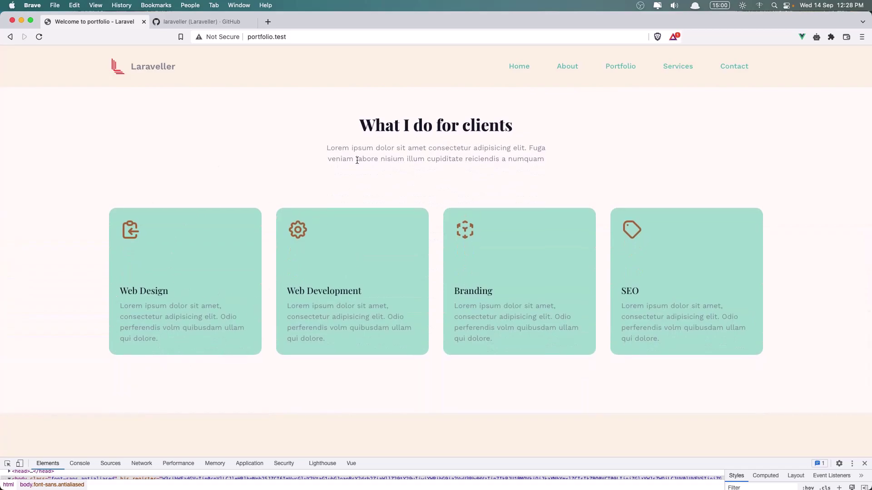
# Scroll down from the services cards to Contact Me and highlight the Current Location heading
pyautogui.scroll(1, 364, 164)
pyautogui.scroll(1, 302, 158)
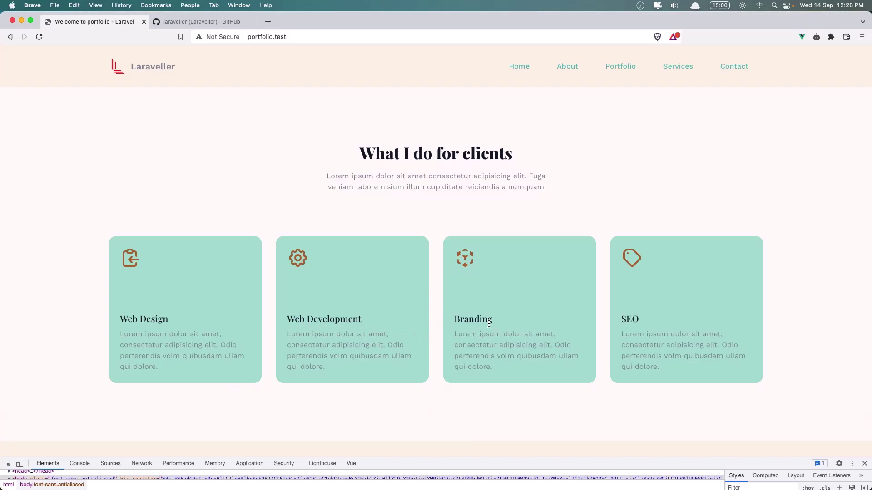
pyautogui.scroll(-10, 644, 325)
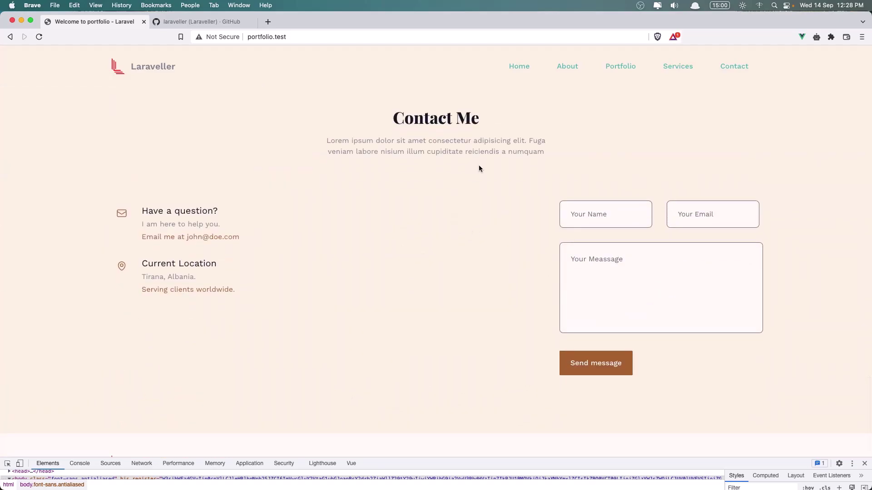
pyautogui.scroll(-1, 479, 165)
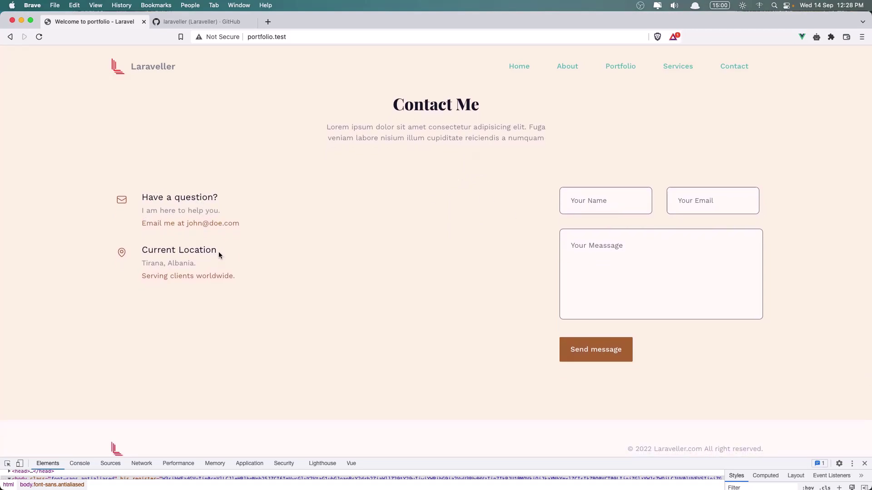
pyautogui.moveTo(219, 251); pyautogui.dragTo(135, 259)
# Send a contact message with name 'te', a test email address and message 'sdffds dfs'
pyautogui.click(336, 234)
pyautogui.click(594, 205)
pyautogui.write('test')
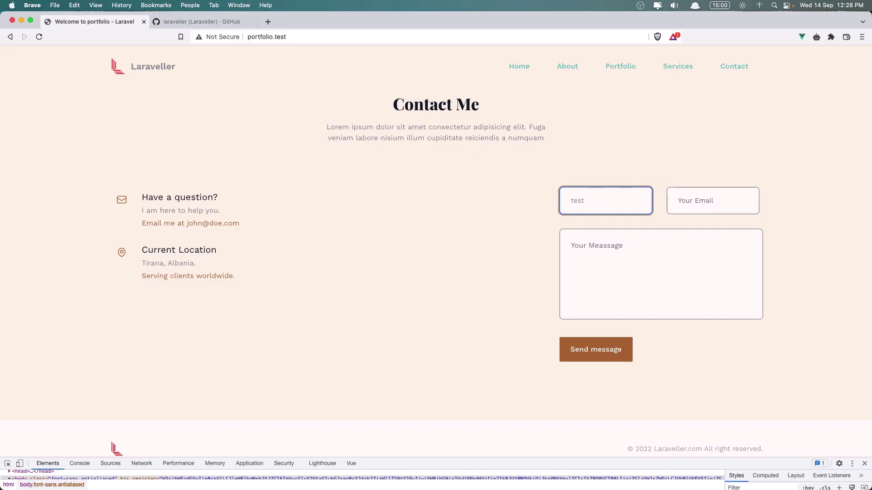
pyautogui.click(678, 200)
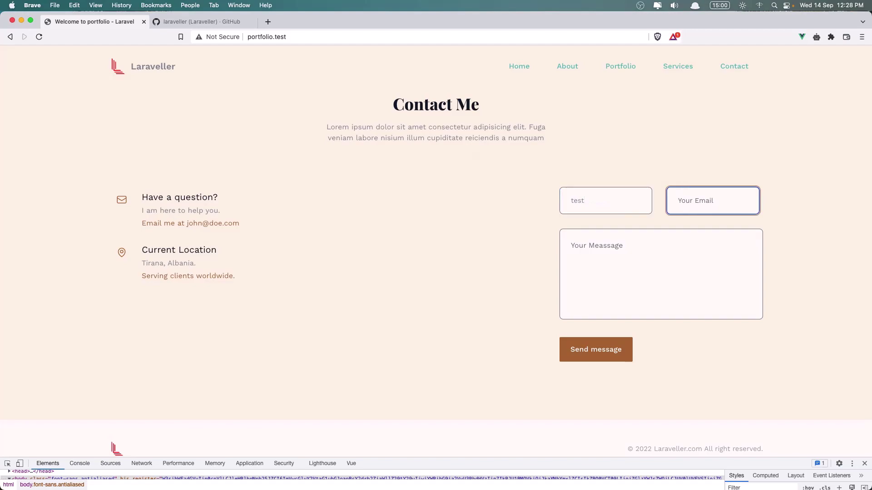
pyautogui.write('test@test.com')
pyautogui.click(591, 254)
pyautogui.write('sdffds dfsf')
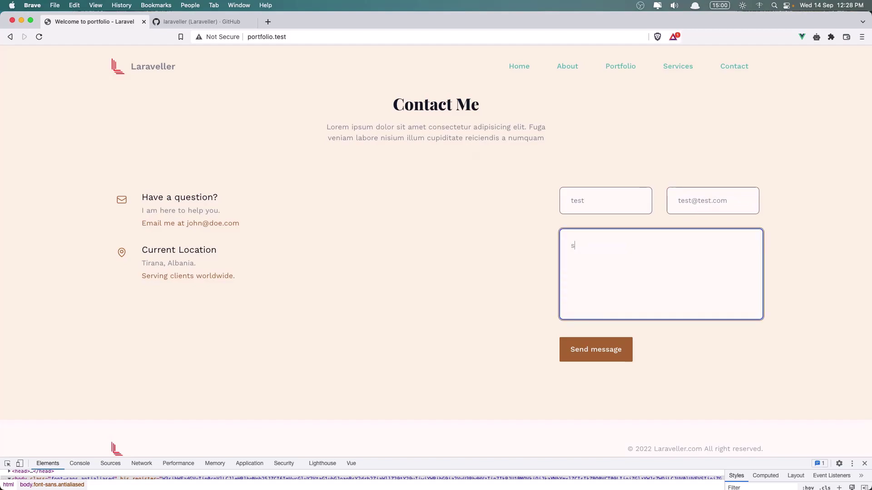
pyautogui.click(600, 359)
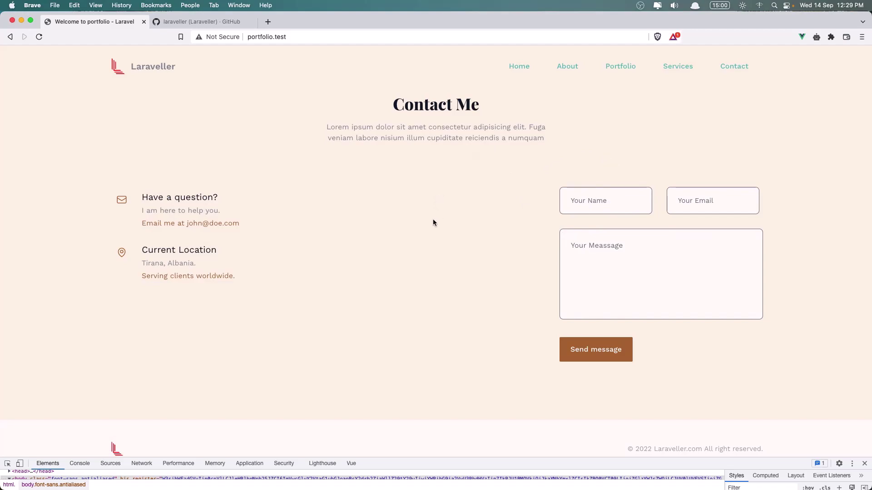
# Jump through Home, About, Portfolio, Services and Contact via the top menu twice, ending on Contact Me
pyautogui.scroll(1, 430, 229)
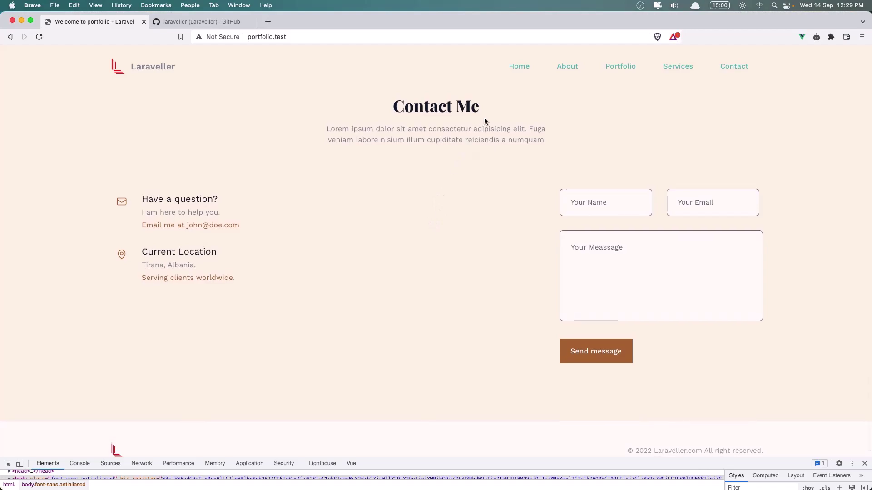
pyautogui.click(517, 69)
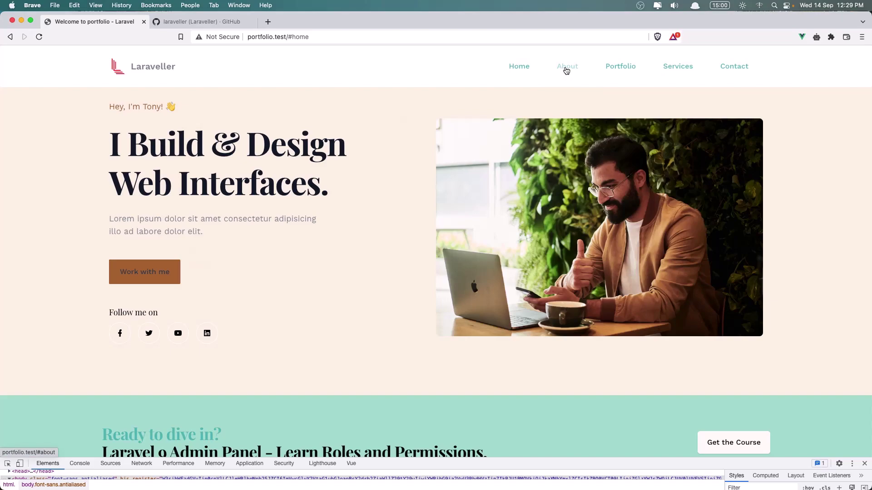
pyautogui.click(566, 70)
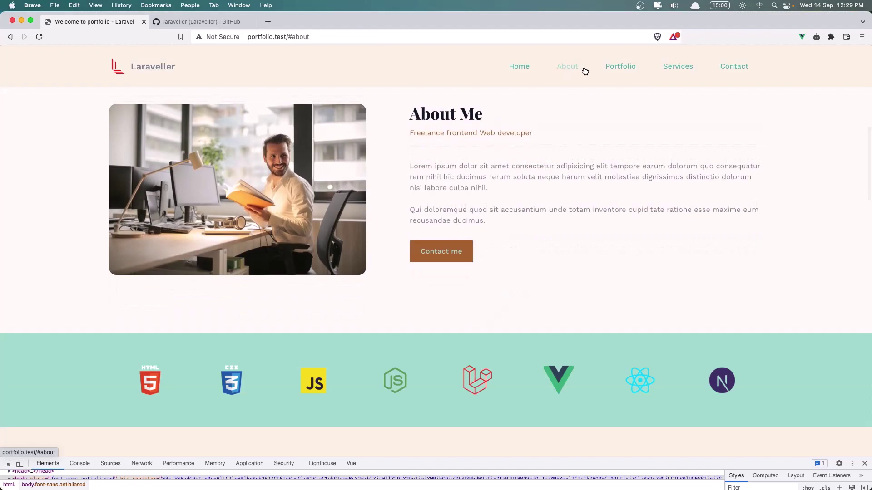
pyautogui.click(612, 70)
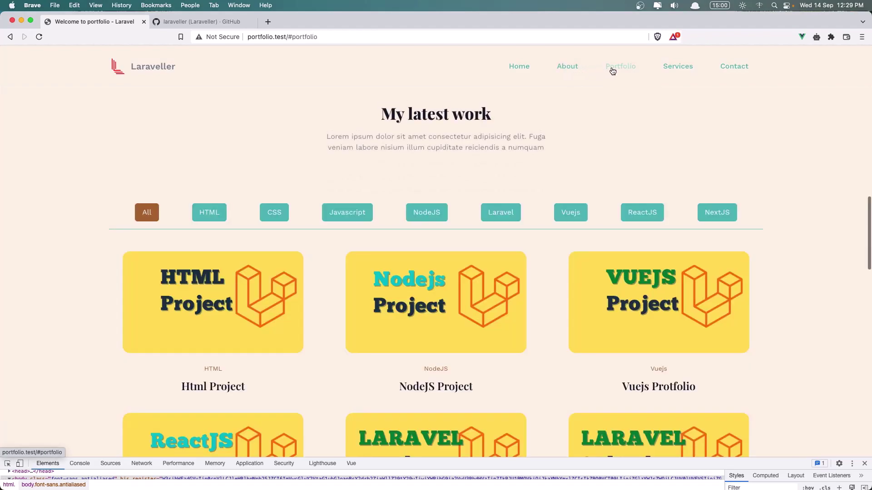
pyautogui.click(673, 71)
pyautogui.click(721, 69)
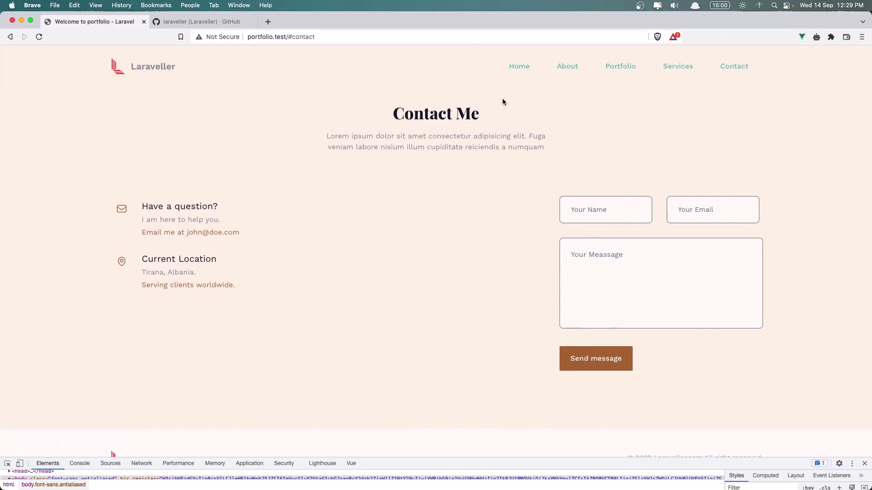
pyautogui.click(514, 75)
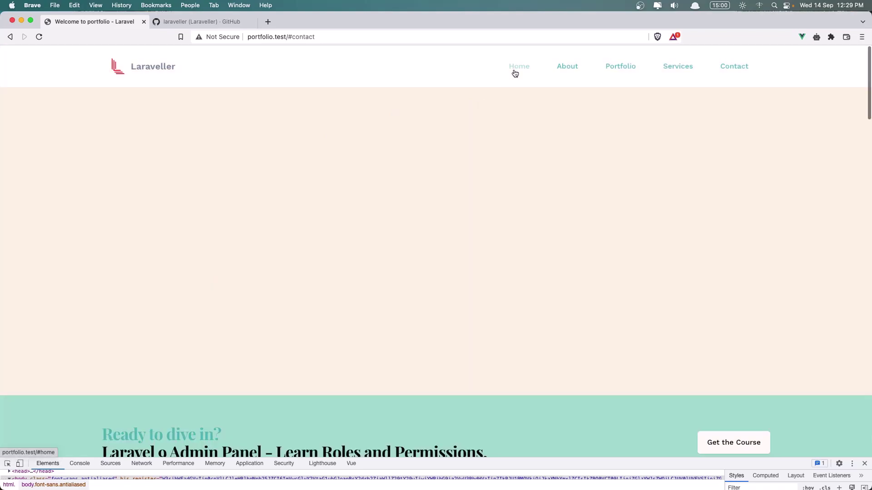
pyautogui.click(563, 70)
pyautogui.click(626, 69)
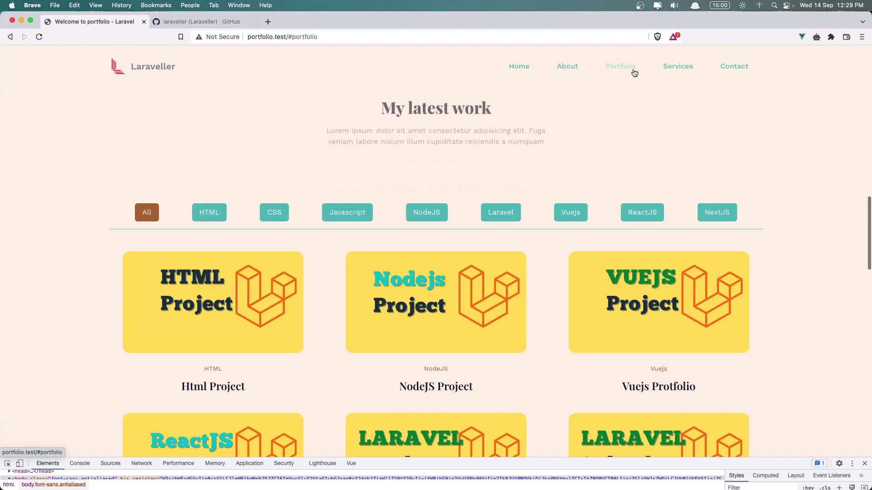
pyautogui.click(672, 72)
pyautogui.click(733, 73)
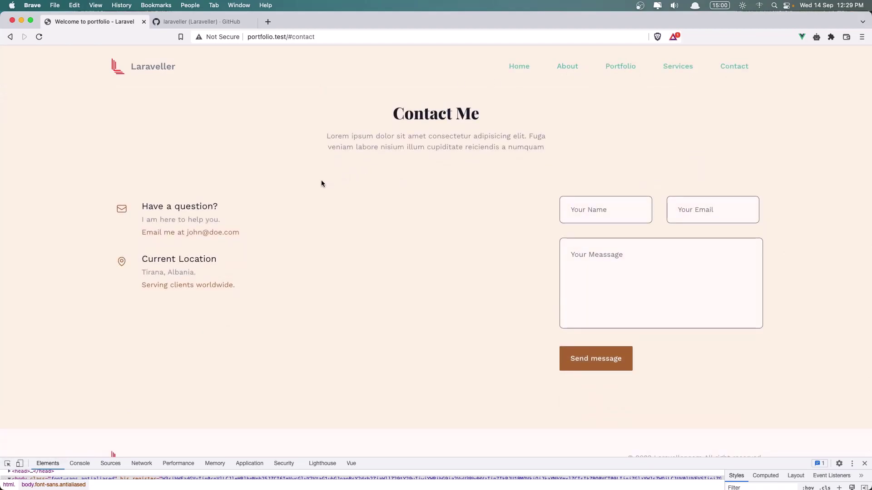
# Preview the site as an iPhone 12 Pro and use the mobile menu to go Home
pyautogui.click(20, 464)
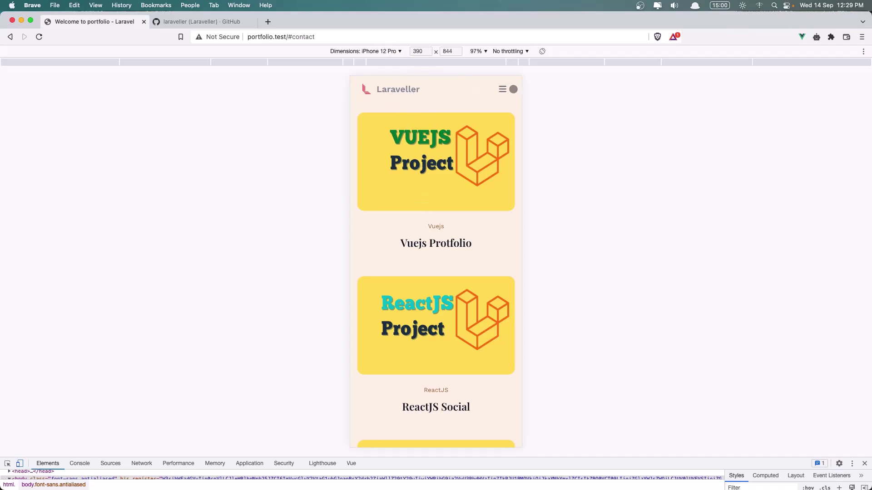
pyautogui.click(503, 90)
pyautogui.click(379, 123)
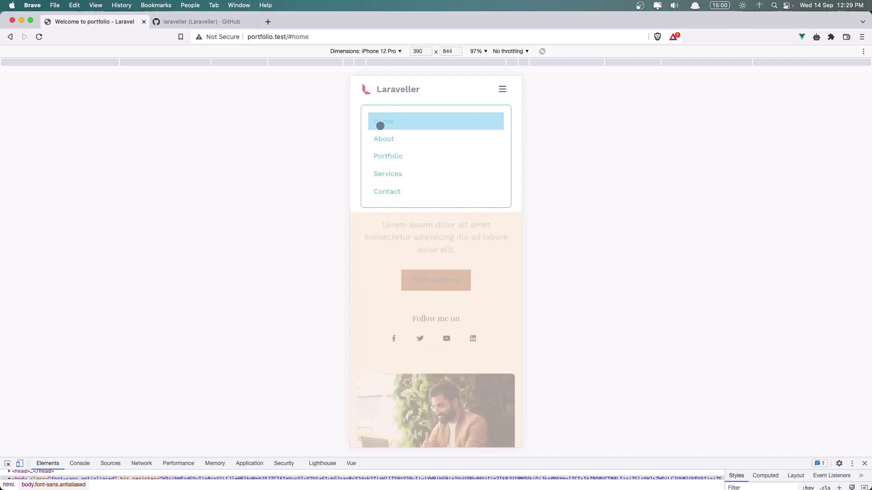
pyautogui.click(501, 89)
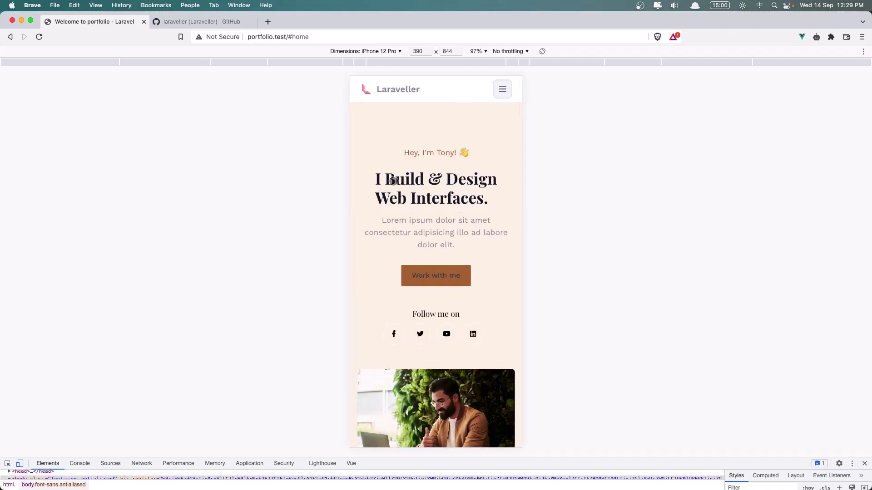
# Scroll down through the mobile layout and back up a little
pyautogui.scroll(-3, 454, 176)
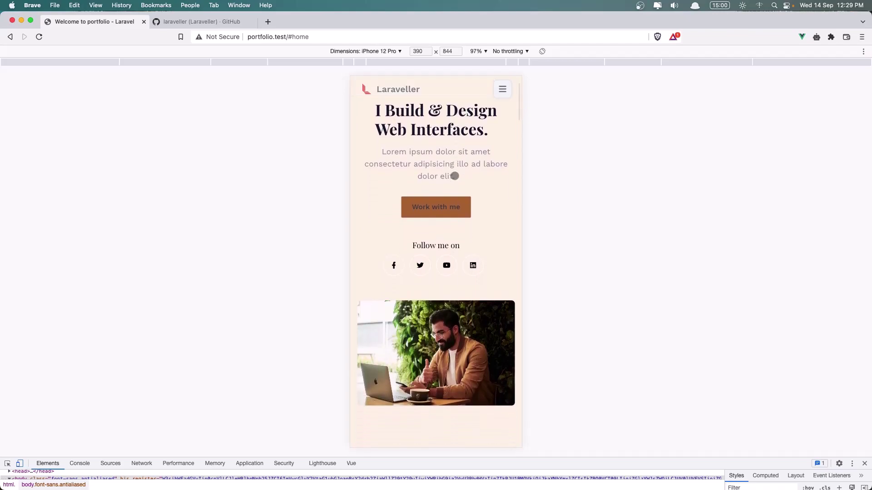
pyautogui.scroll(-15, 455, 175)
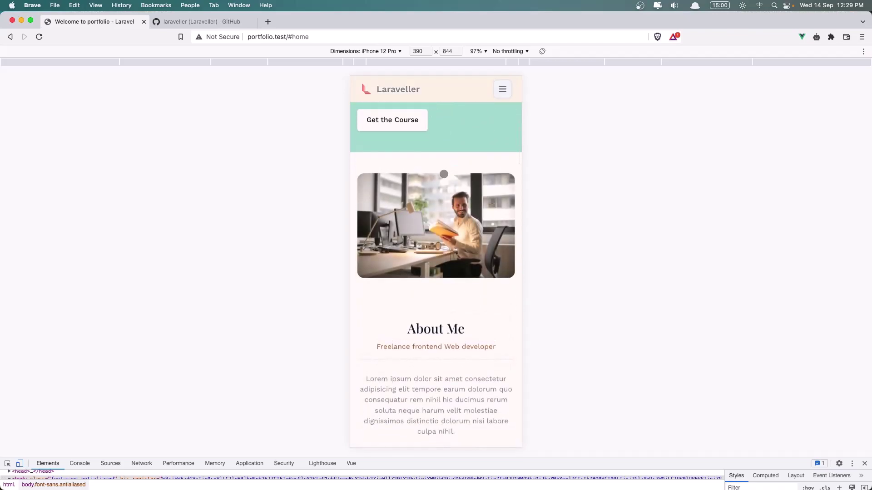
pyautogui.scroll(-10, 444, 227)
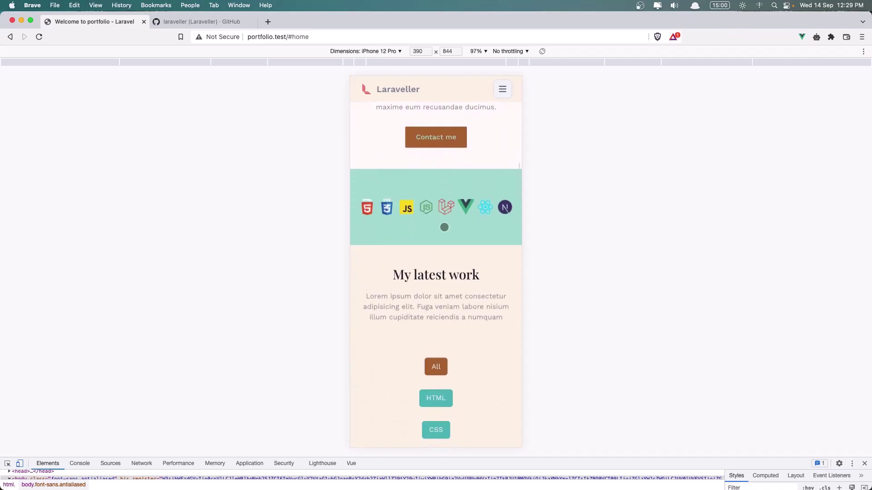
pyautogui.scroll(-1, 466, 268)
pyautogui.scroll(-12, 466, 268)
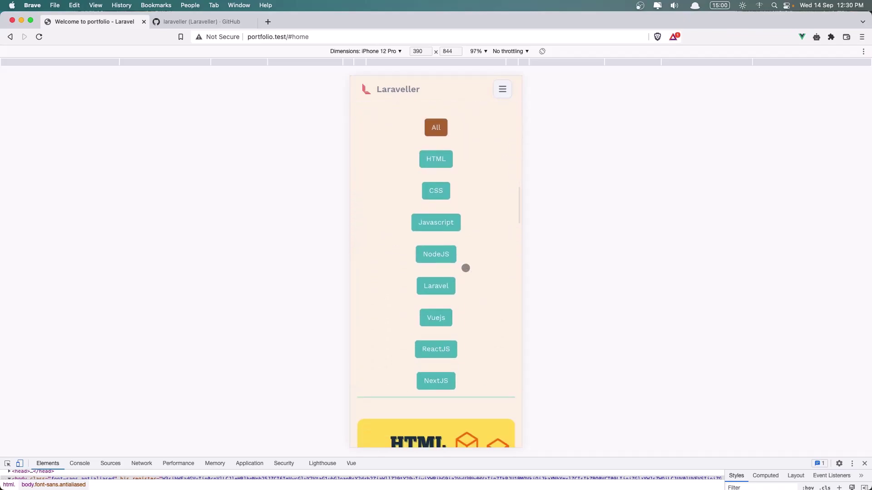
pyautogui.scroll(-15, 466, 268)
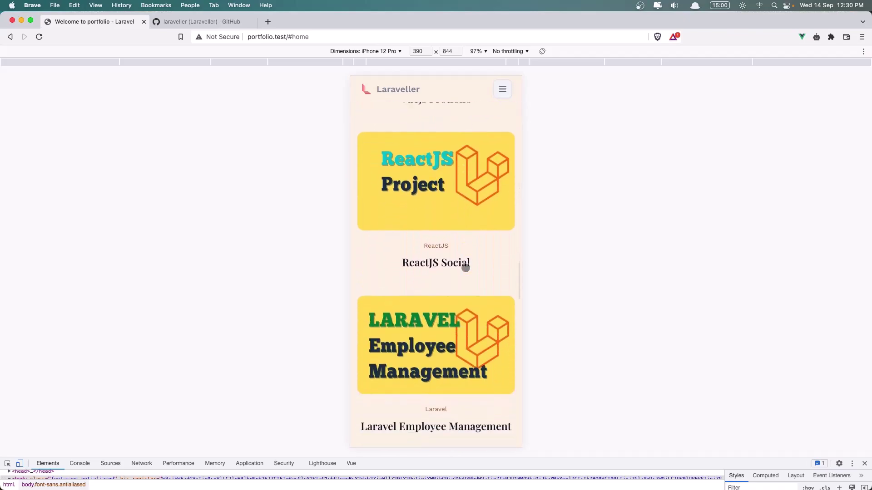
pyautogui.scroll(-1, 465, 268)
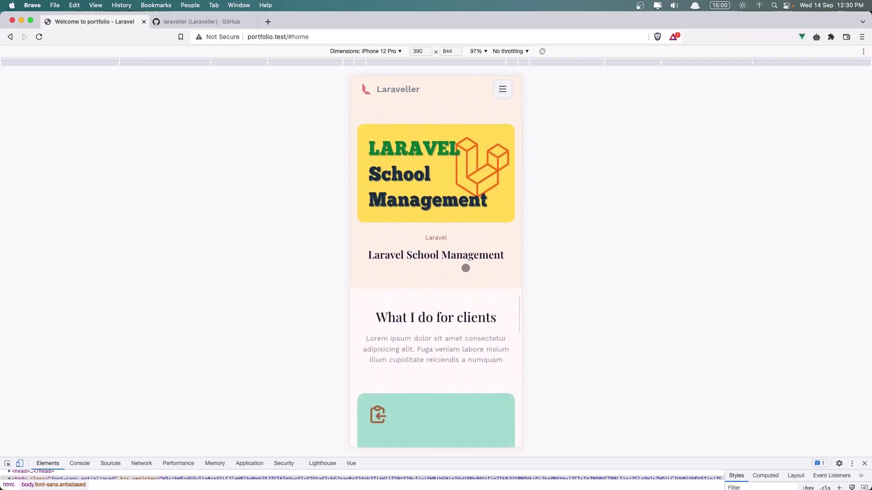
pyautogui.scroll(-5, 462, 285)
pyautogui.scroll(-15, 462, 284)
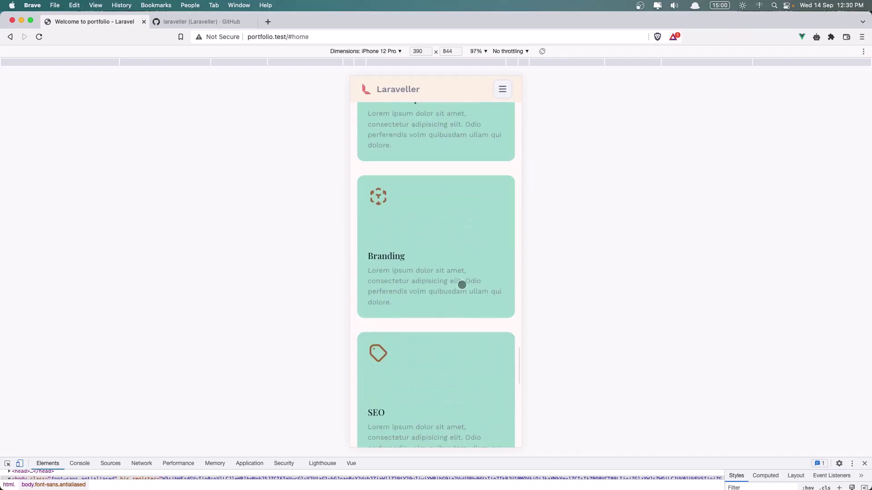
pyautogui.scroll(-10, 454, 252)
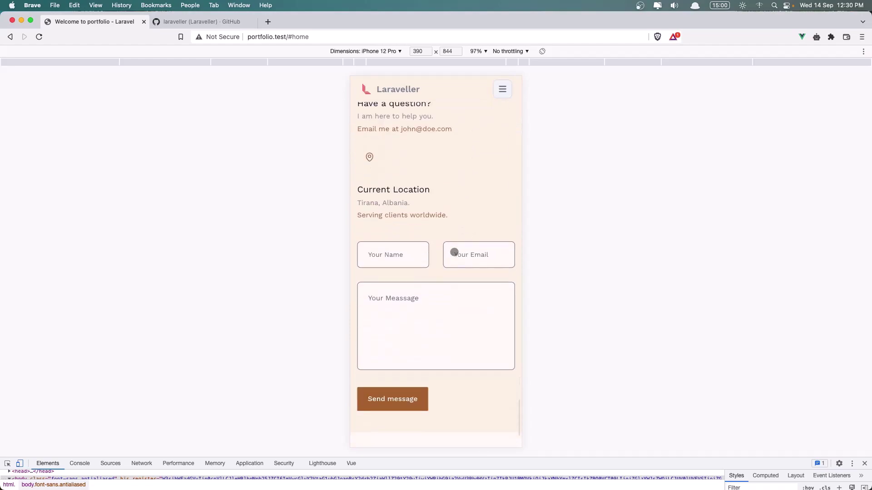
pyautogui.scroll(8, 450, 236)
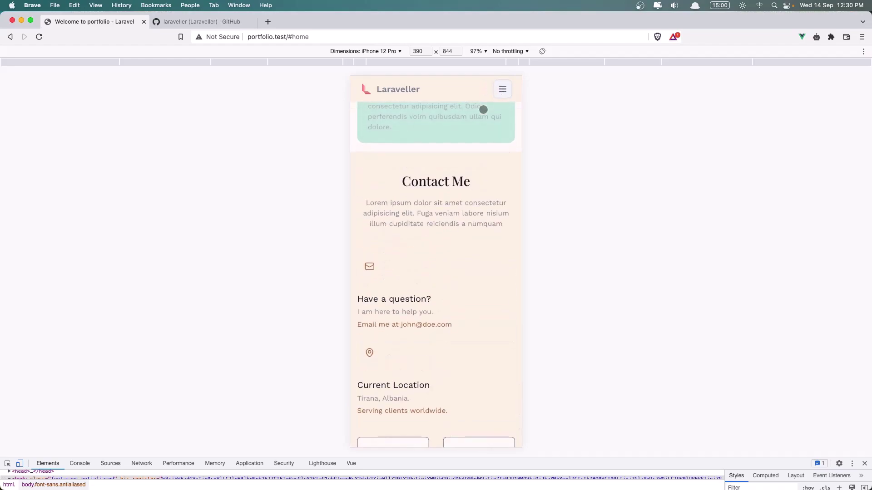
pyautogui.scroll(18, 483, 108)
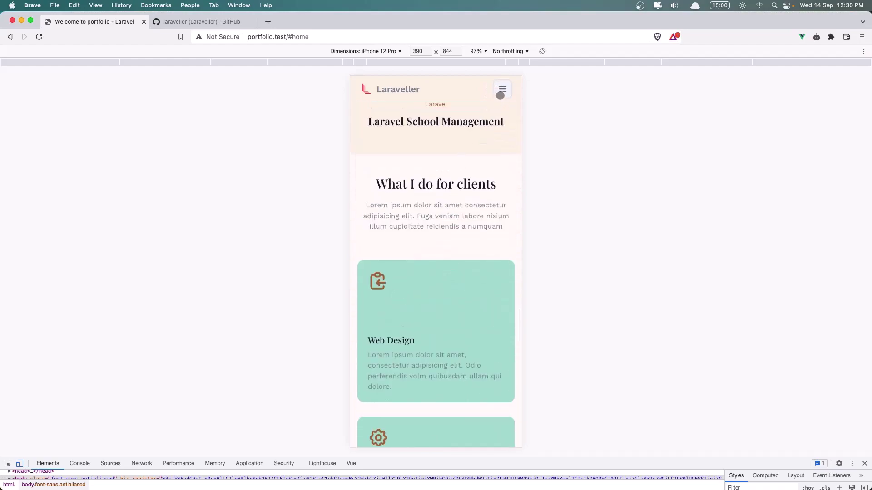
# Use the hamburger menu to jump to Portfolio, Services and Contact, then close it
pyautogui.click(502, 90)
pyautogui.click(383, 158)
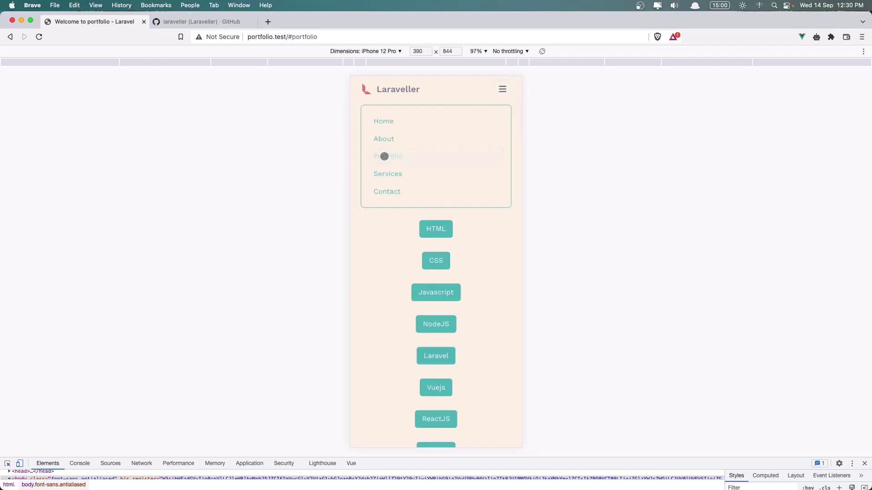
pyautogui.click(389, 174)
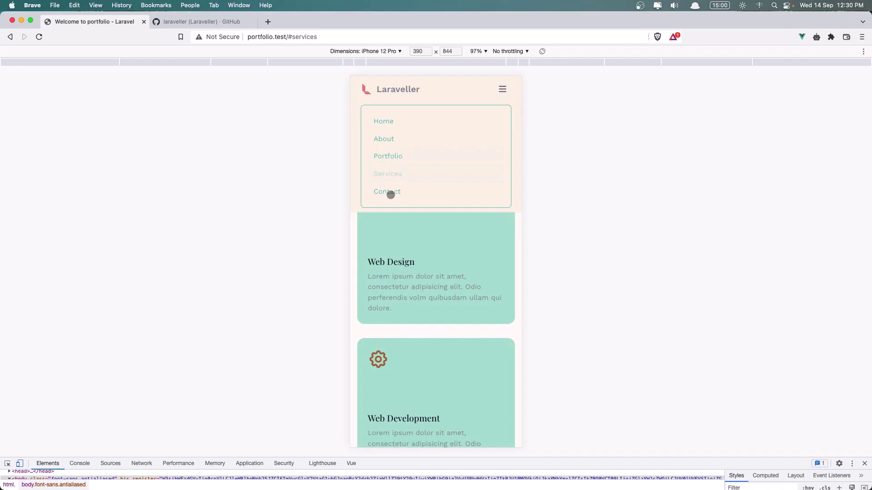
pyautogui.click(391, 193)
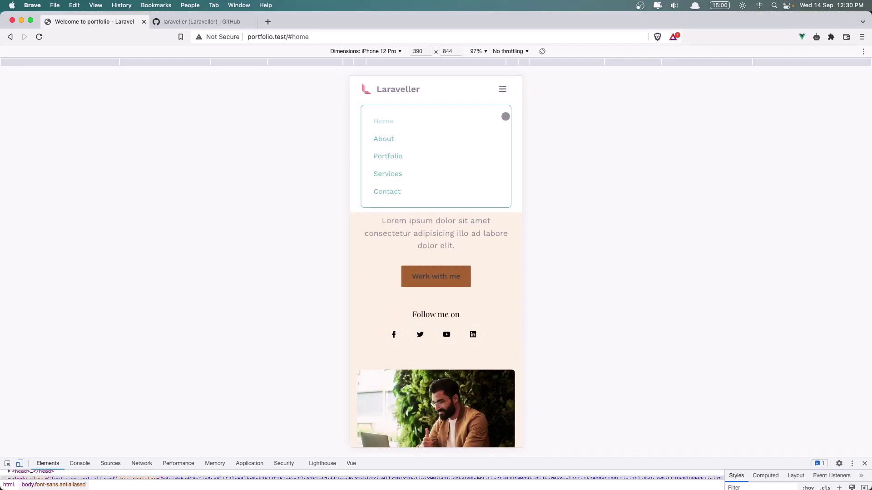
pyautogui.click(502, 89)
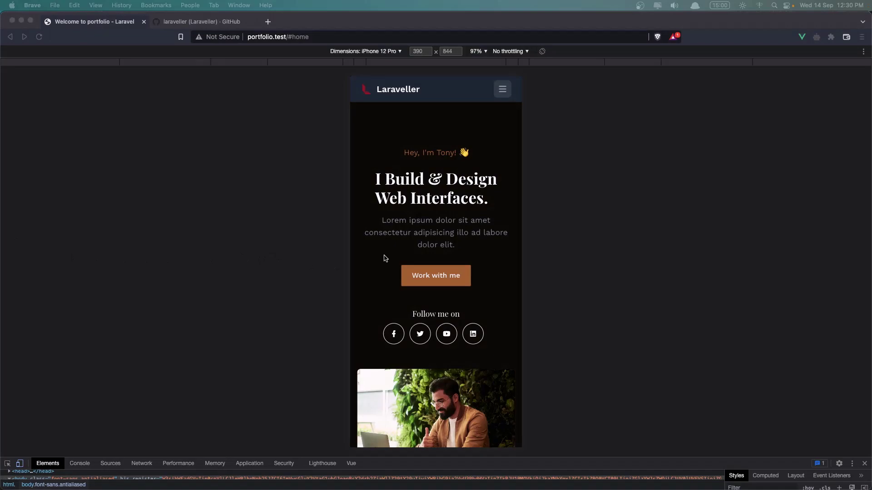
# Scroll the dark-mode iPhone preview from the hero down to the contact form and copyright footer
pyautogui.scroll(-2, 436, 178)
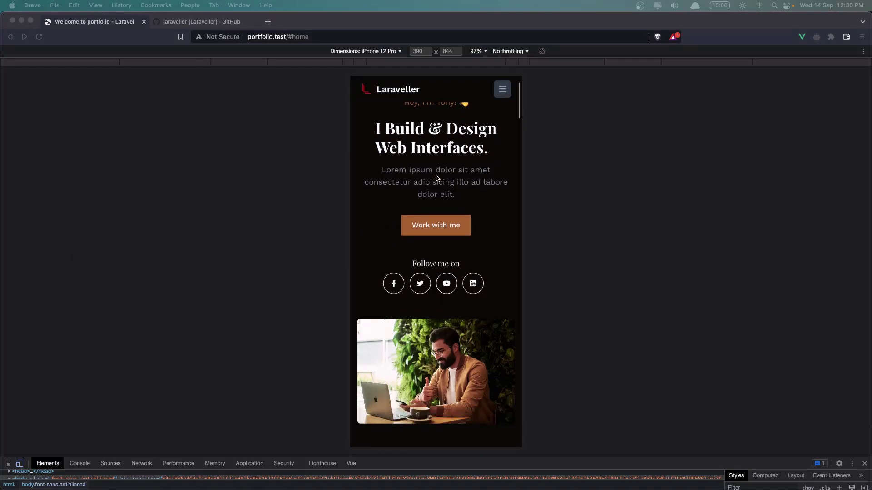
pyautogui.scroll(-10, 436, 178)
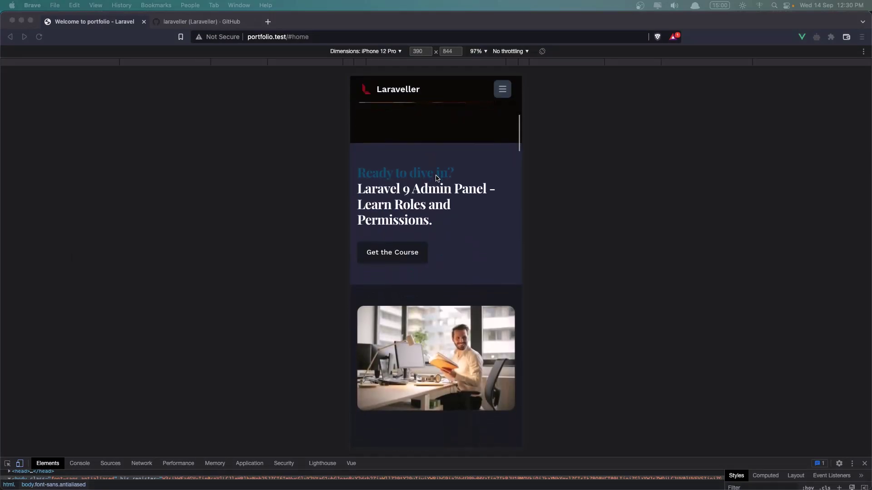
pyautogui.scroll(-15, 436, 178)
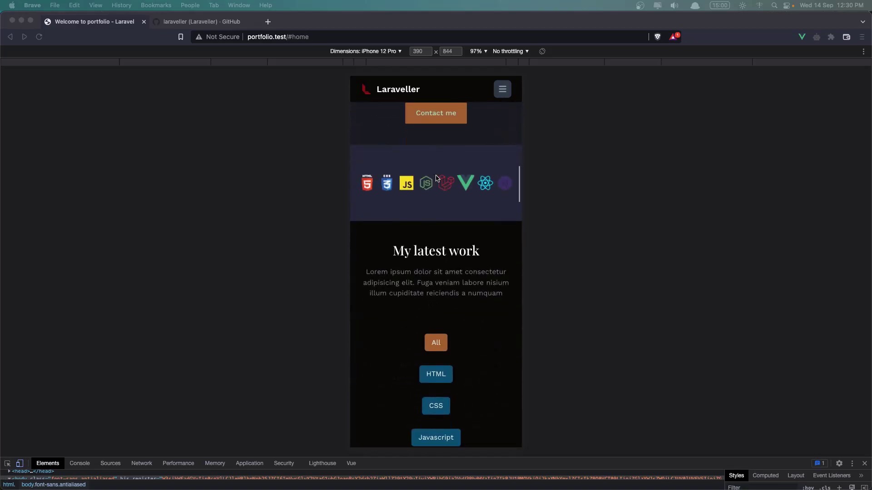
pyautogui.scroll(-20, 436, 177)
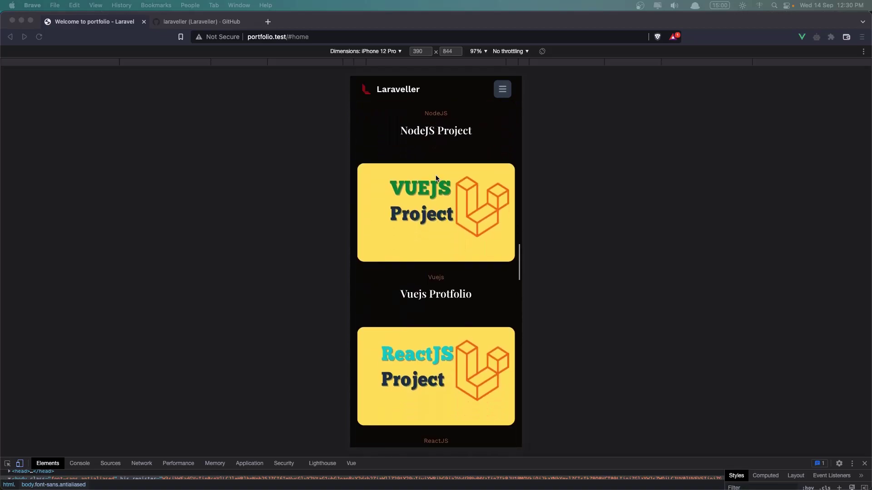
pyautogui.scroll(-15, 436, 178)
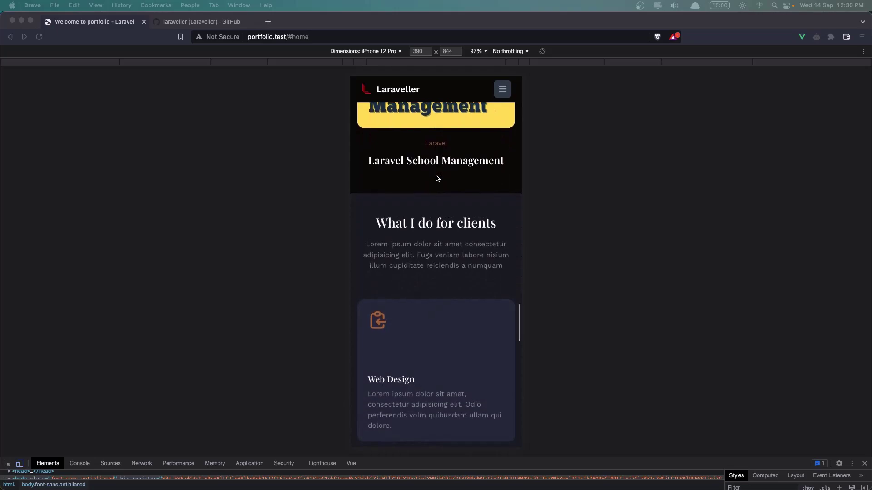
pyautogui.scroll(-20, 437, 178)
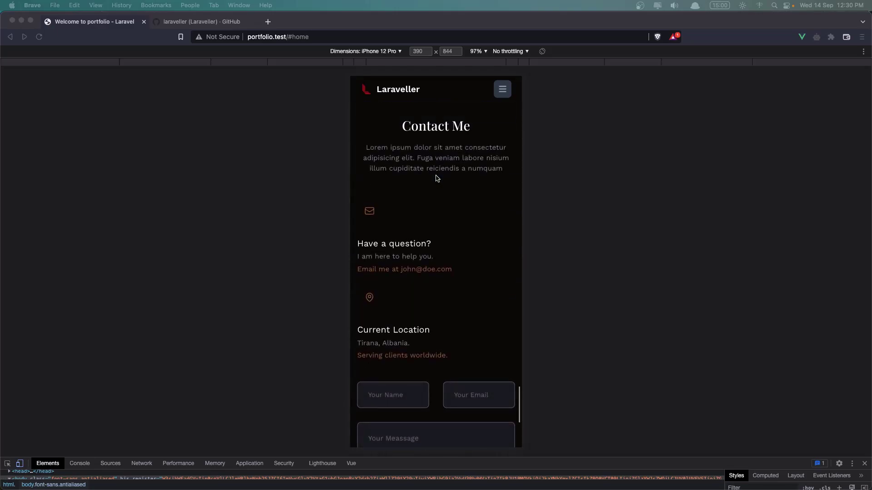
pyautogui.scroll(-5, 436, 178)
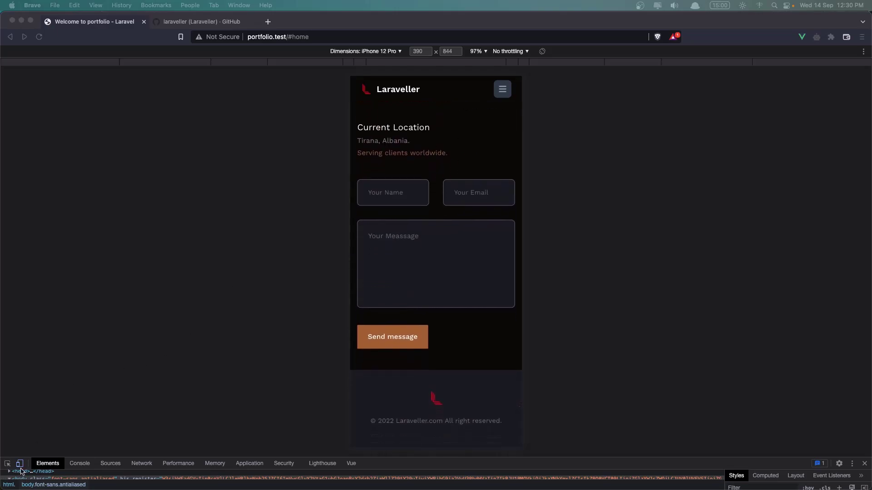
pyautogui.click(21, 471)
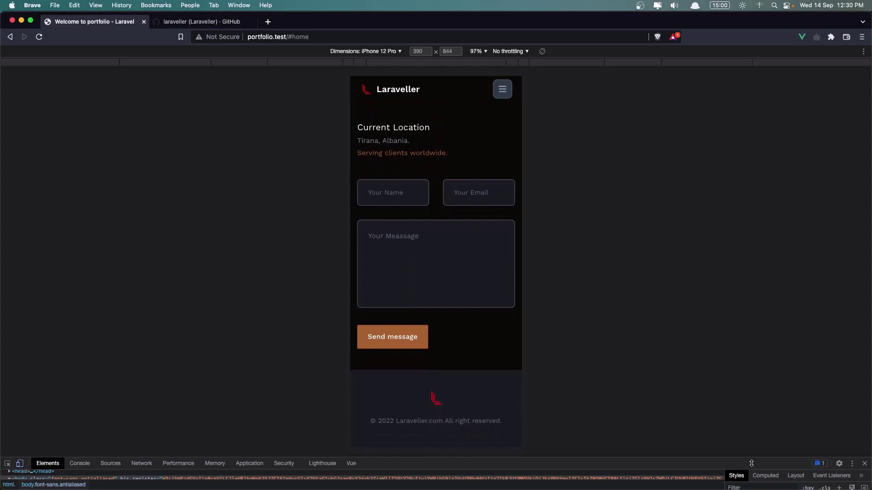
pyautogui.click(865, 464)
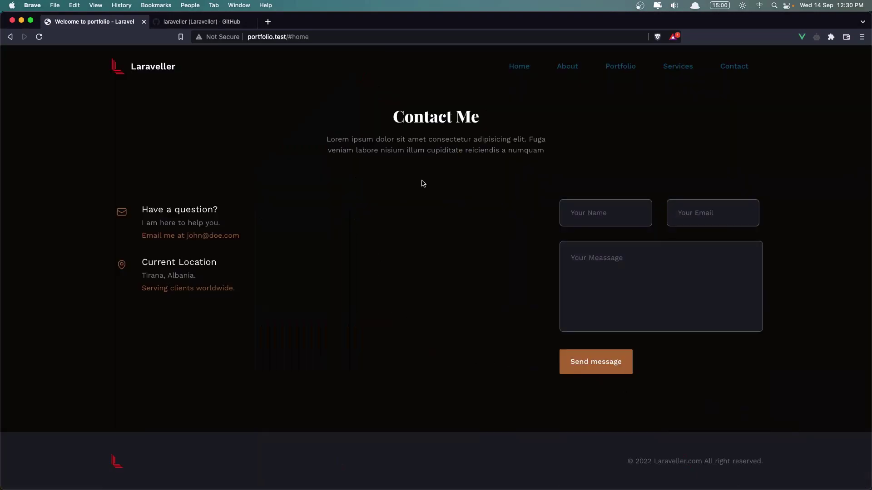
pyautogui.click(518, 68)
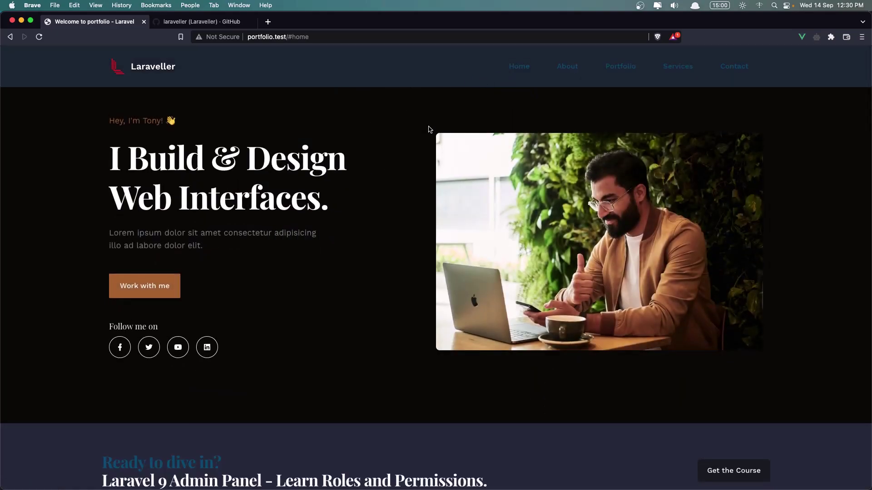
pyautogui.click(568, 68)
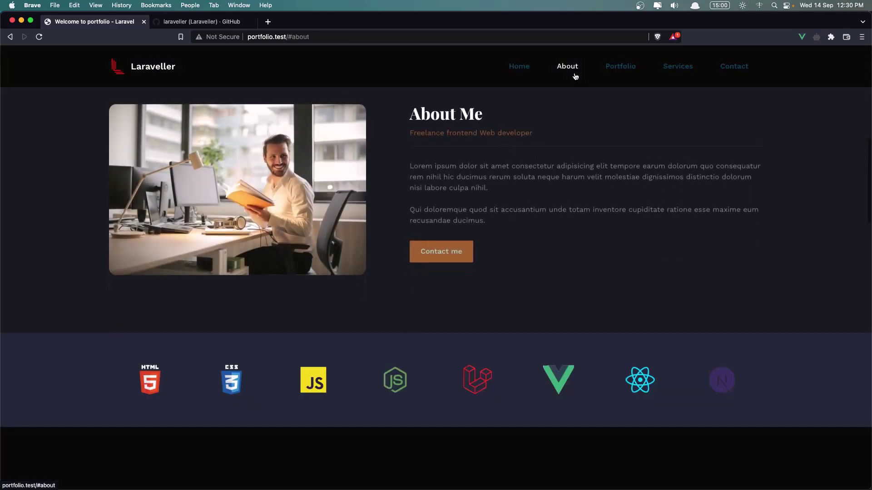
pyautogui.click(609, 73)
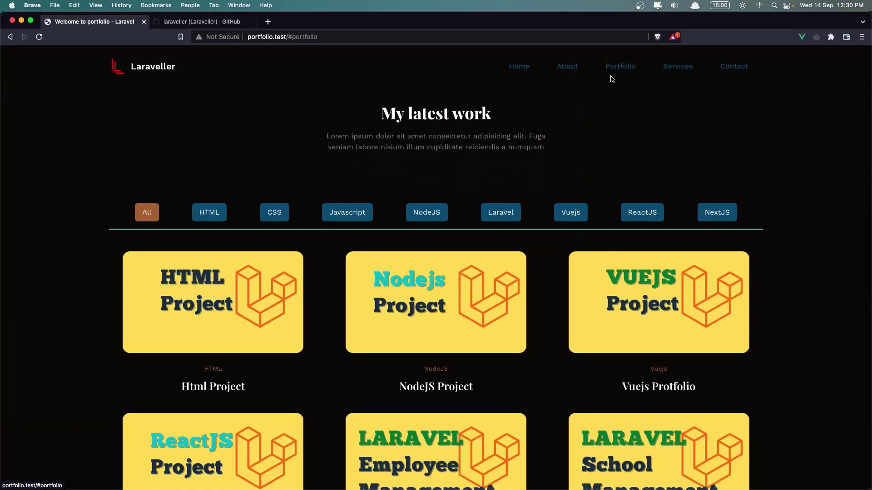
pyautogui.click(676, 71)
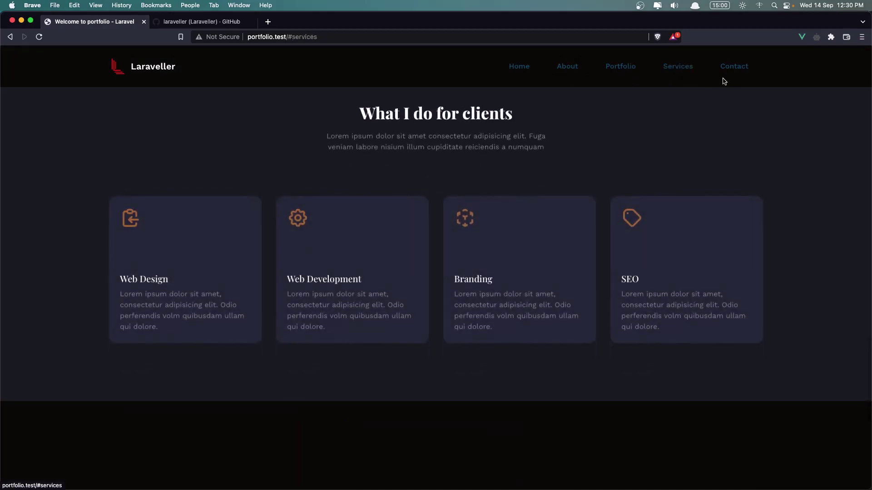
pyautogui.click(744, 68)
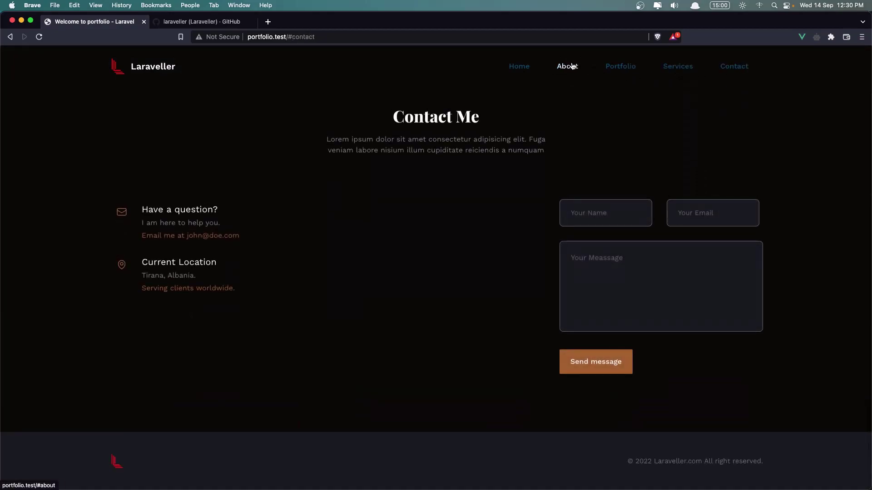
pyautogui.click(529, 67)
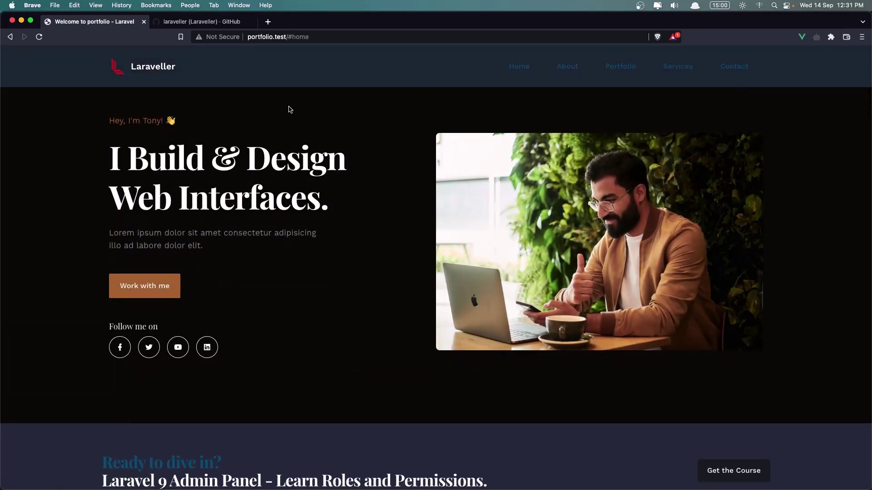
# Replace #home in the address with /dashboard to open the admin dashboard
pyautogui.click(320, 37)
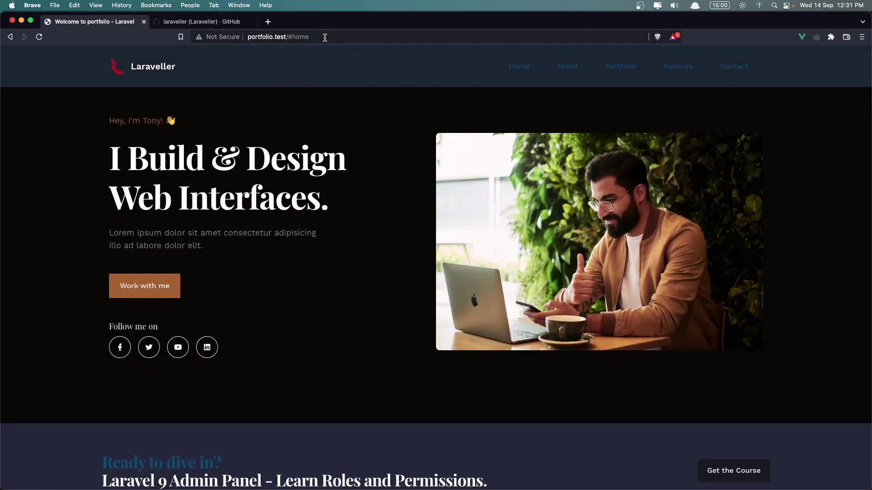
pyautogui.moveTo(309, 36); pyautogui.dragTo(293, 34)
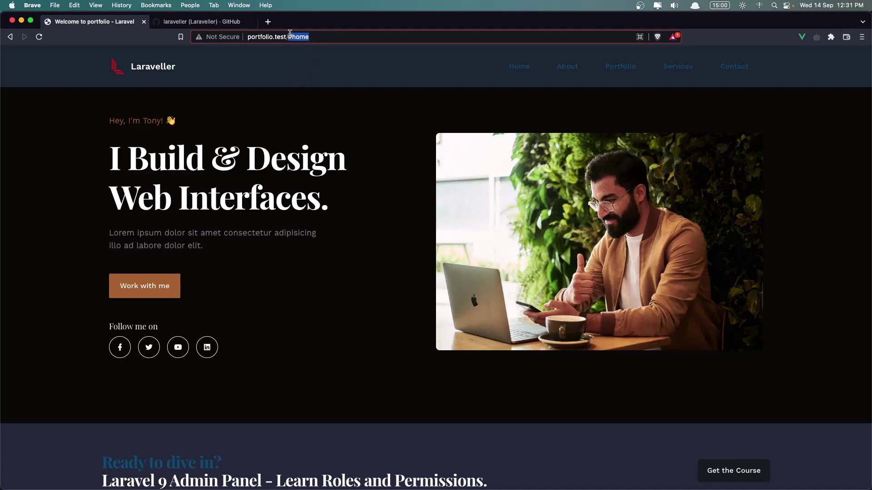
pyautogui.press('BackSpace')
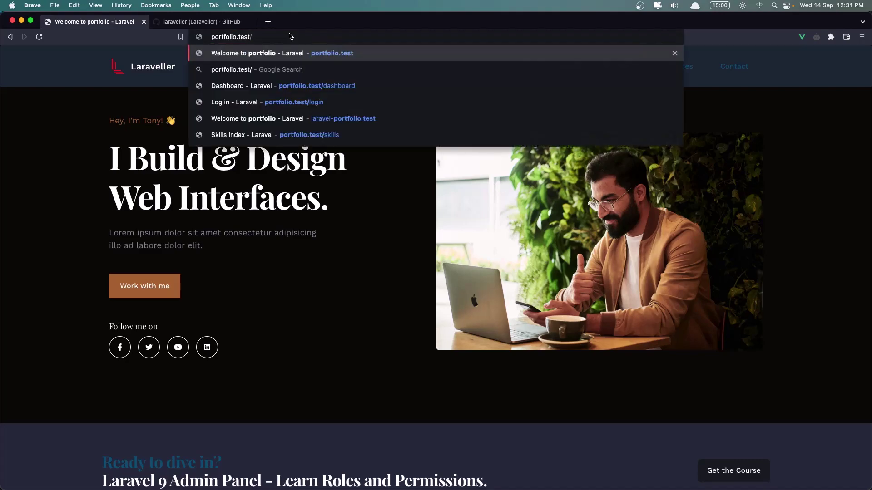
pyautogui.write('d')
pyautogui.click(313, 54)
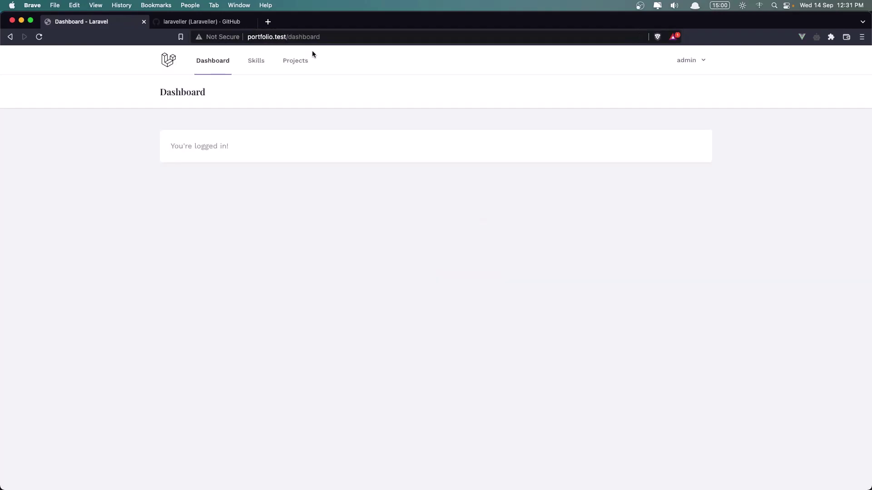
# Switch between the admin Skills and Projects lists, ending on Projects
pyautogui.click(255, 65)
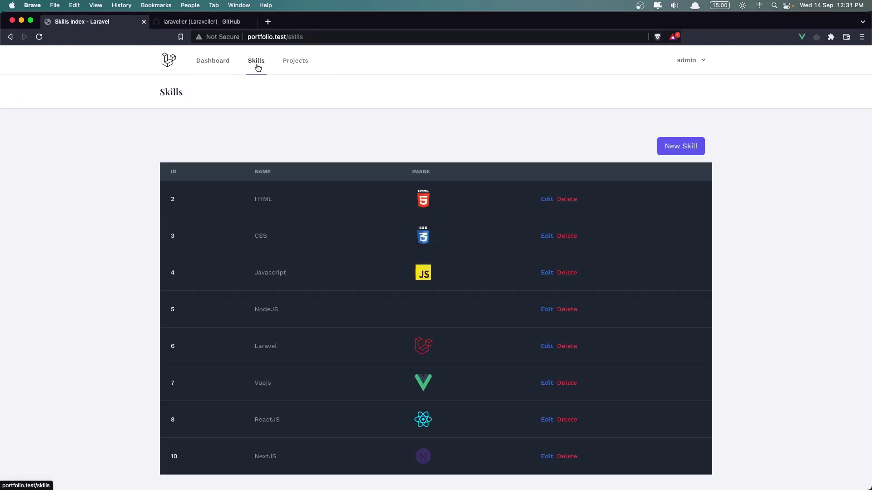
pyautogui.click(293, 66)
pyautogui.click(259, 62)
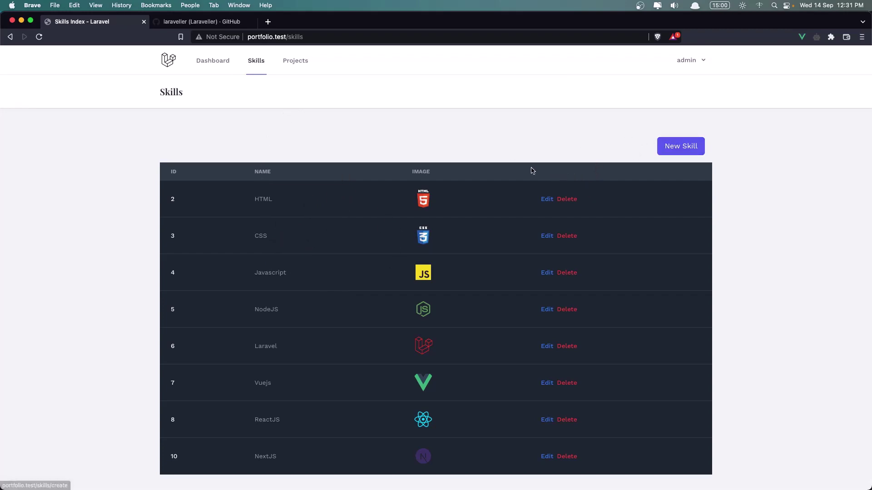
pyautogui.click(292, 66)
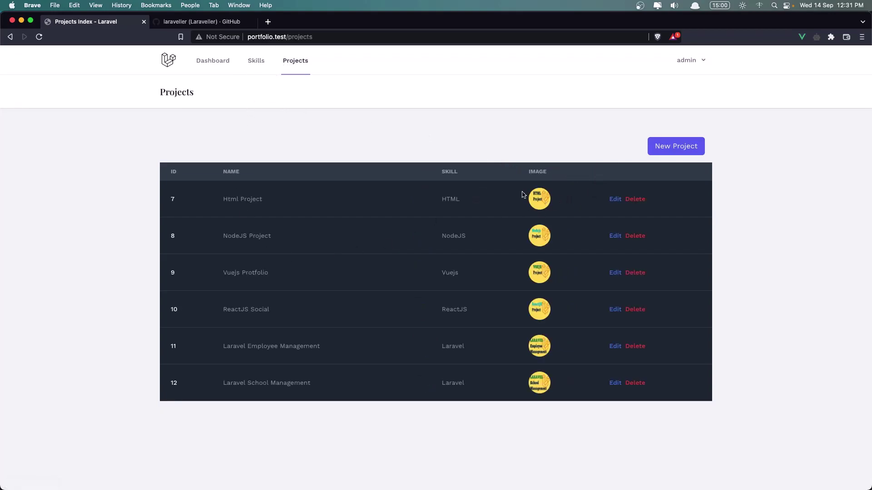
# Revisit Skills and Projects, then open the Html Project's edit form
pyautogui.click(256, 63)
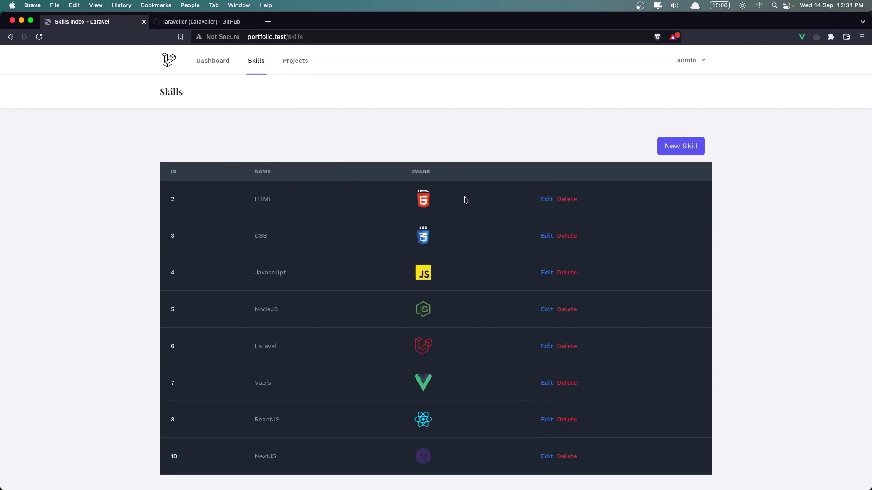
pyautogui.click(295, 67)
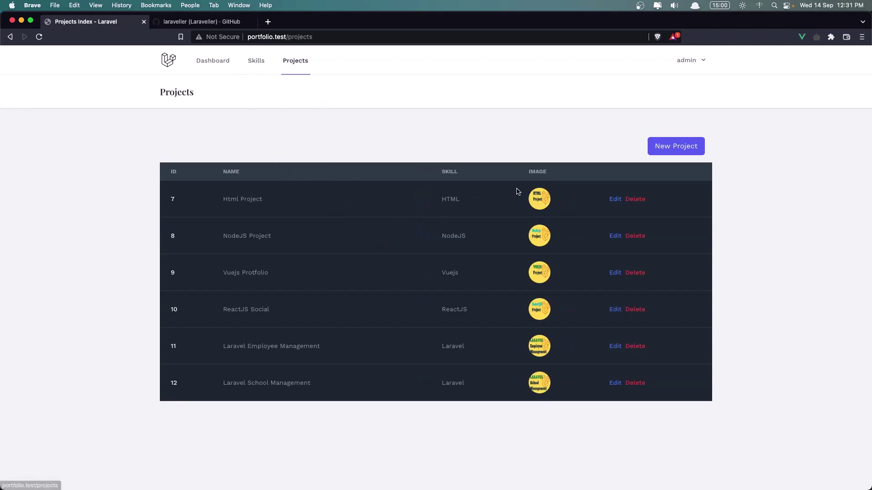
pyautogui.click(616, 199)
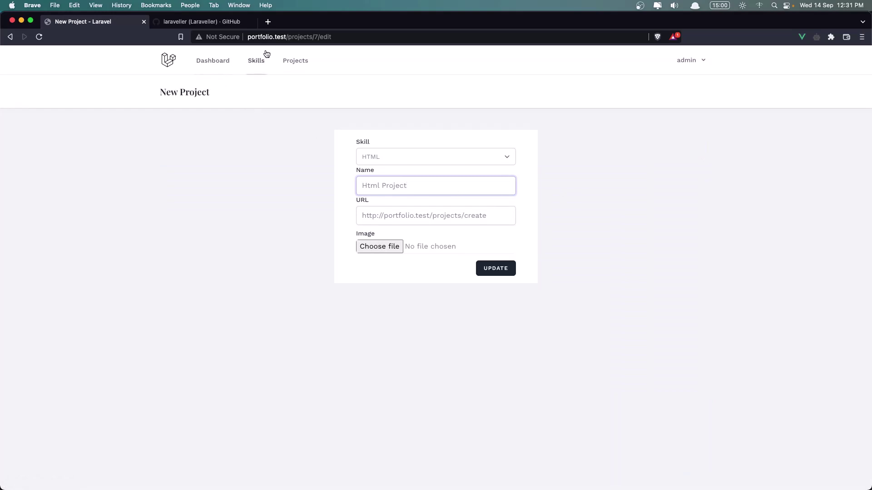
# Remove the projects/7/edit path to load the public home page, follow the Html Project card, and go back
pyautogui.moveTo(288, 37); pyautogui.dragTo(332, 39)
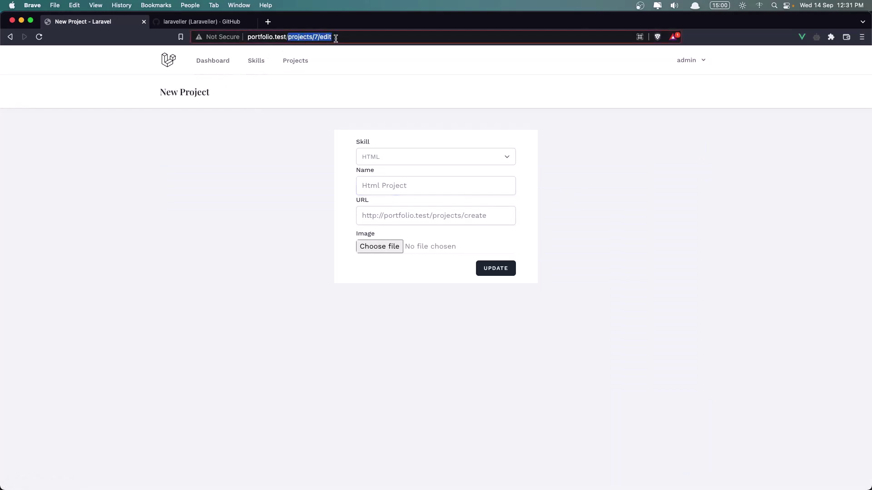
pyautogui.press('BackSpace')
pyautogui.press('Return')
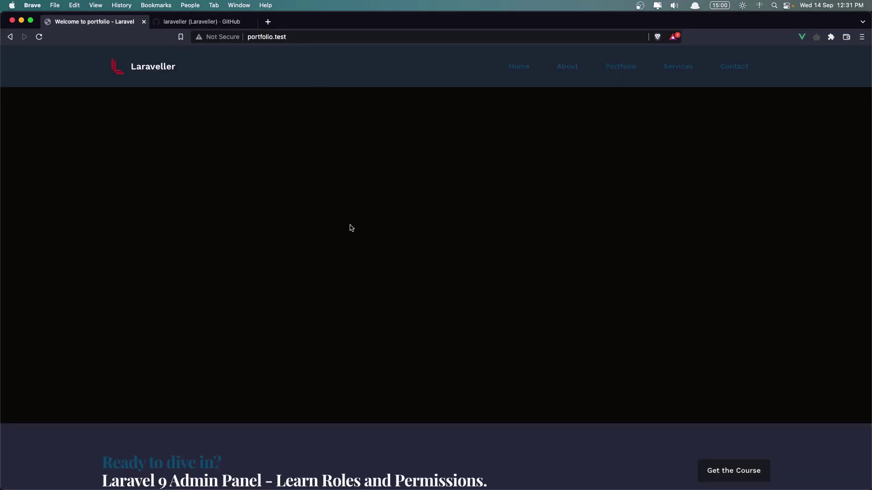
pyautogui.scroll(-15, 352, 228)
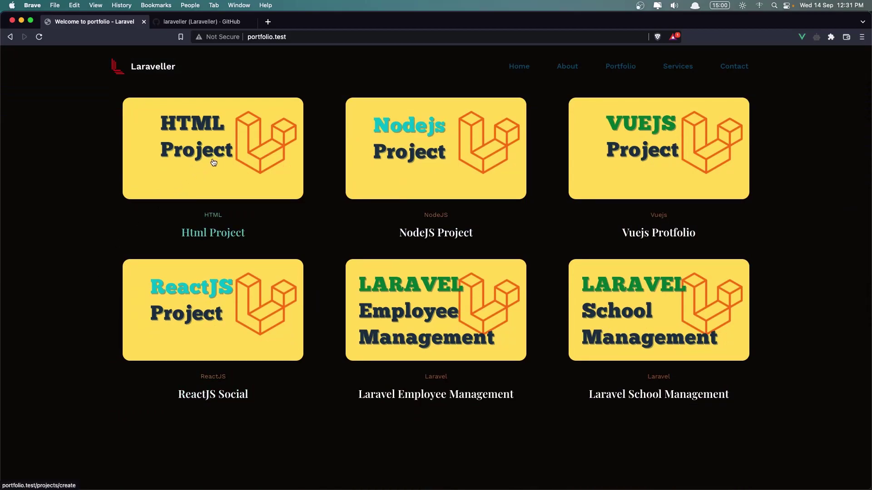
pyautogui.click(213, 162)
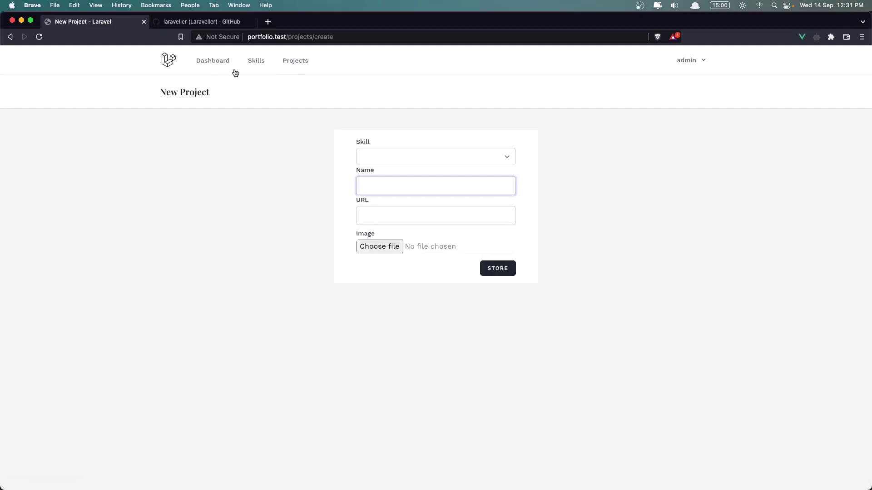
pyautogui.click(12, 38)
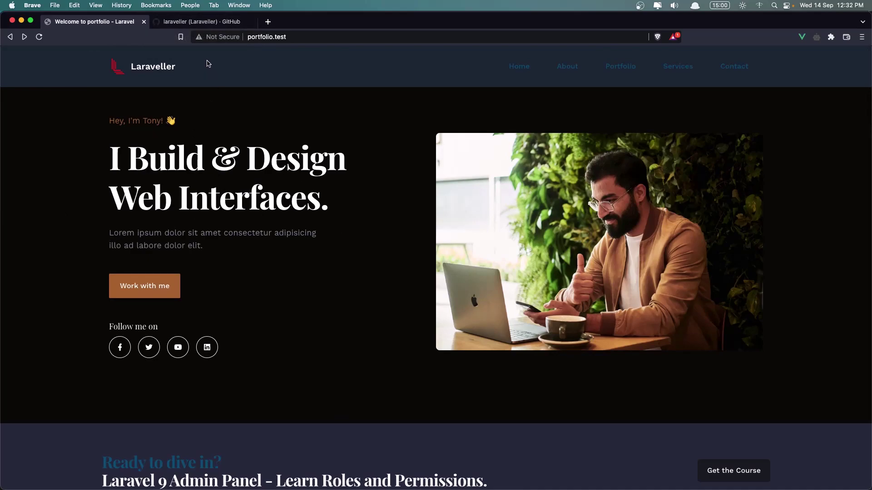
# On the GitHub profile's Repositories list, open laravel-vuejs-inertia-portfolio to show its code page
pyautogui.click(203, 22)
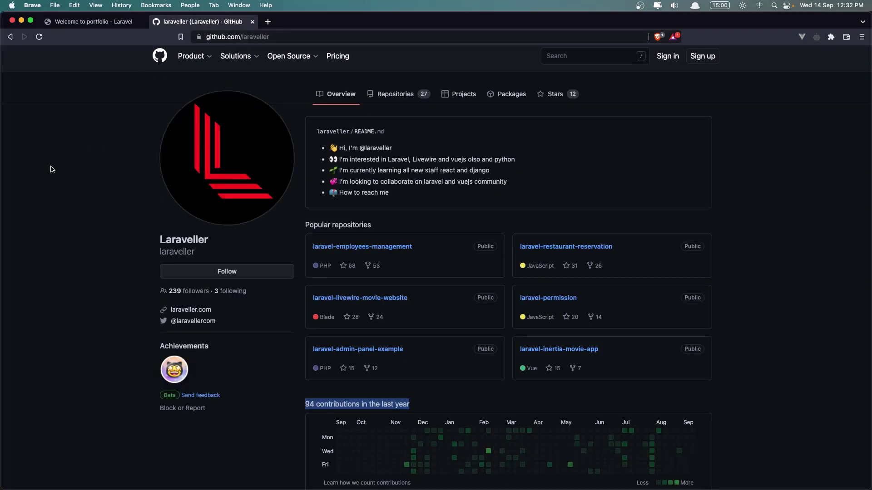
pyautogui.scroll(-1, 98, 254)
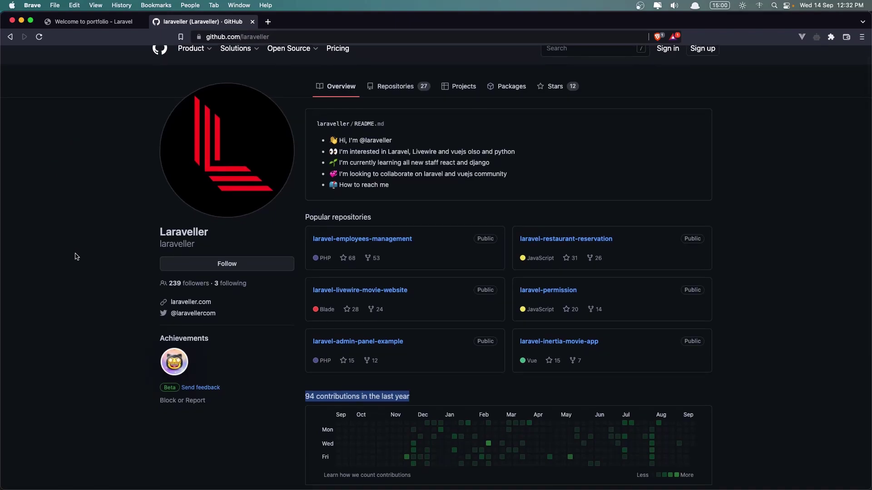
pyautogui.scroll(2, 77, 257)
pyautogui.click(400, 100)
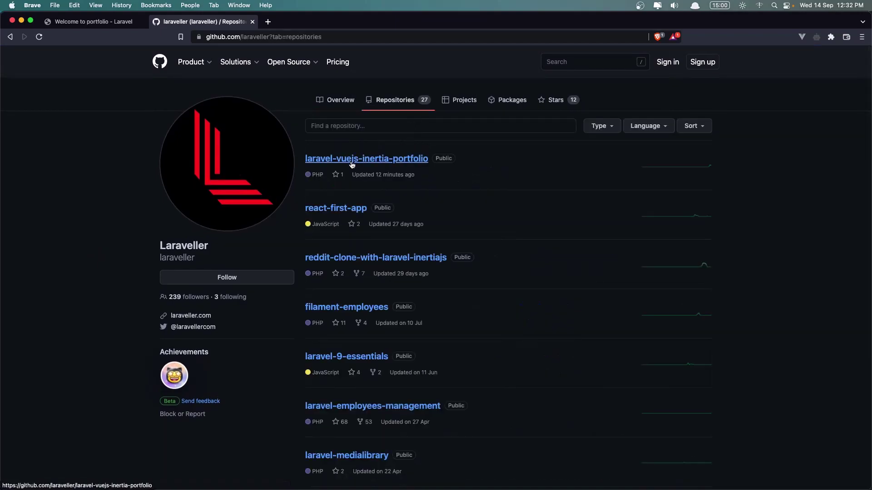
pyautogui.click(391, 161)
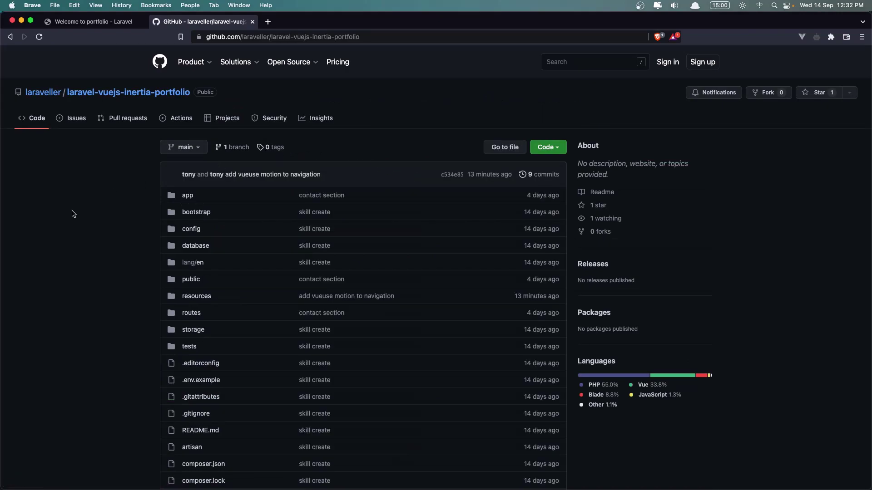
pyautogui.scroll(-1, 73, 213)
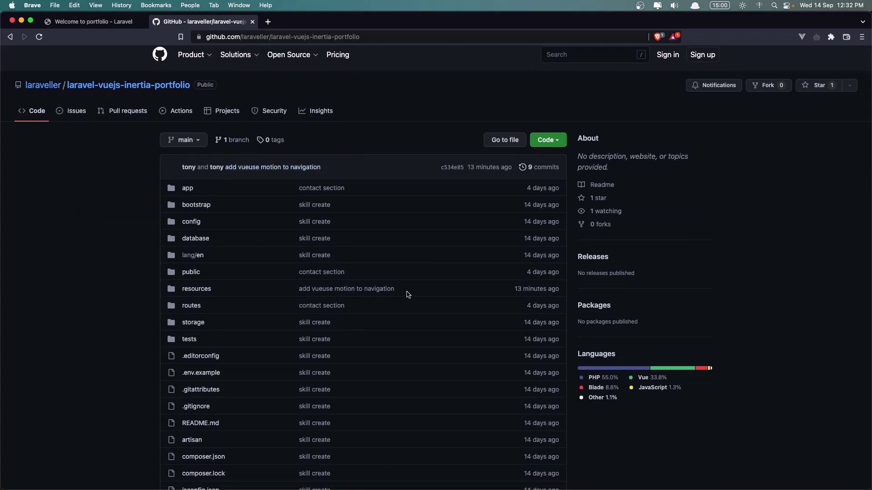
pyautogui.tripleClick(334, 297)
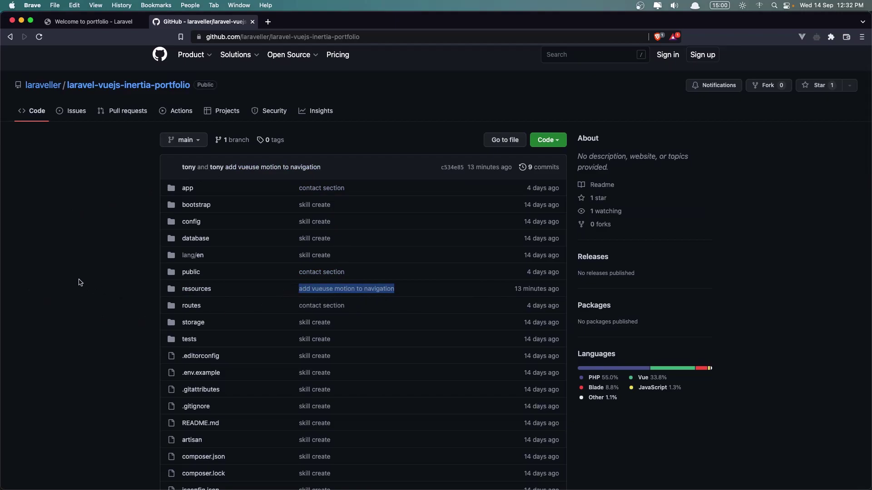
pyautogui.scroll(-2, 91, 316)
pyautogui.click(94, 316)
pyautogui.scroll(-10, 94, 317)
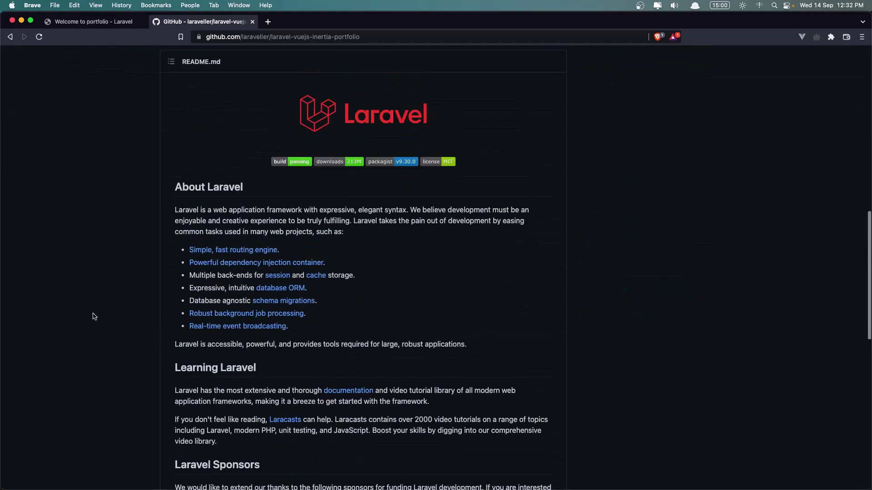
pyautogui.scroll(15, 94, 316)
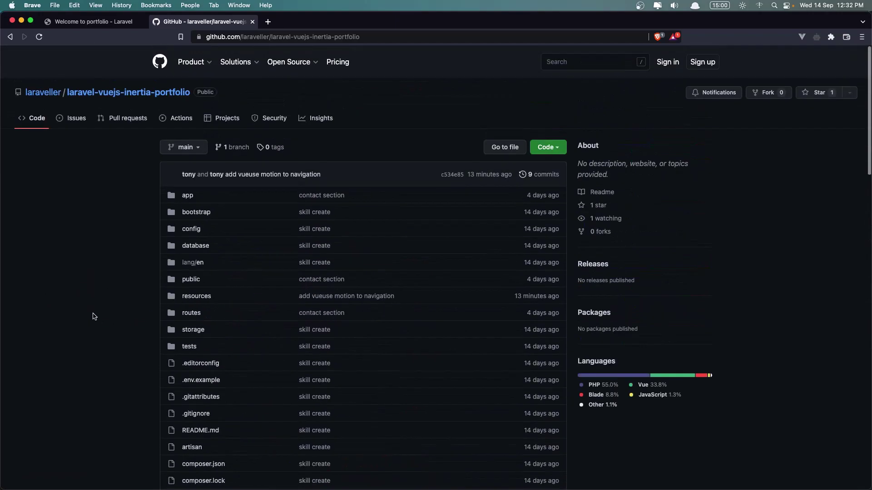
pyautogui.click(564, 145)
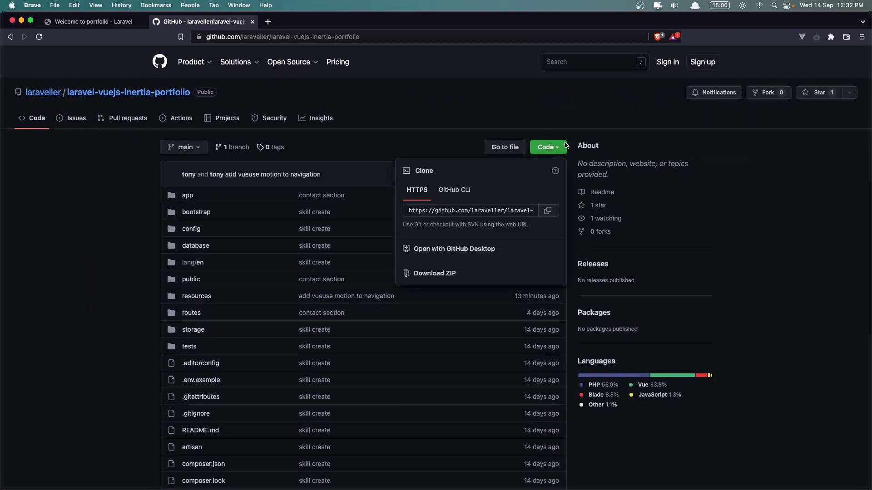
pyautogui.click(465, 196)
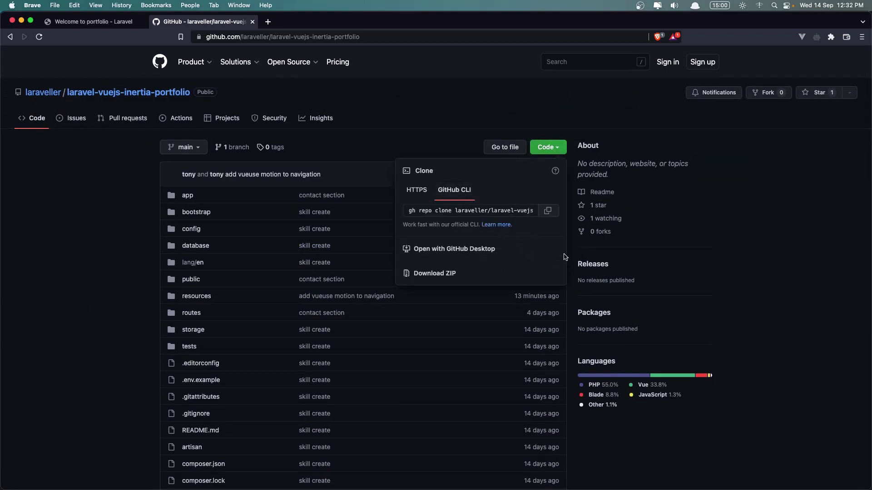
pyautogui.click(431, 107)
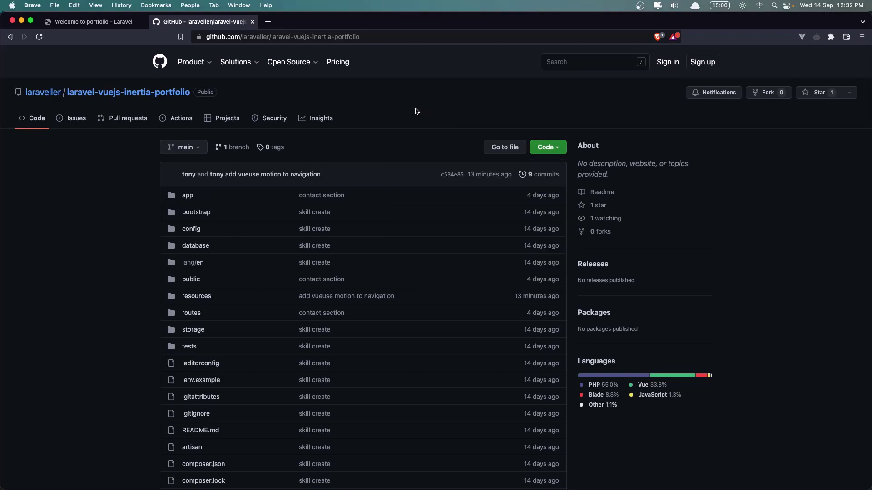
# Return to the 'Welcome to portfolio - Laravel' tab showing the portfolio.test home page
pyautogui.click(112, 25)
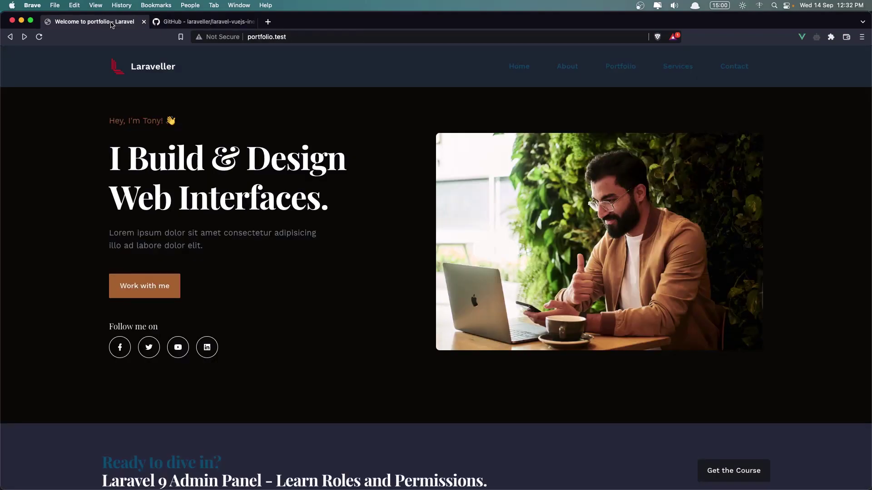